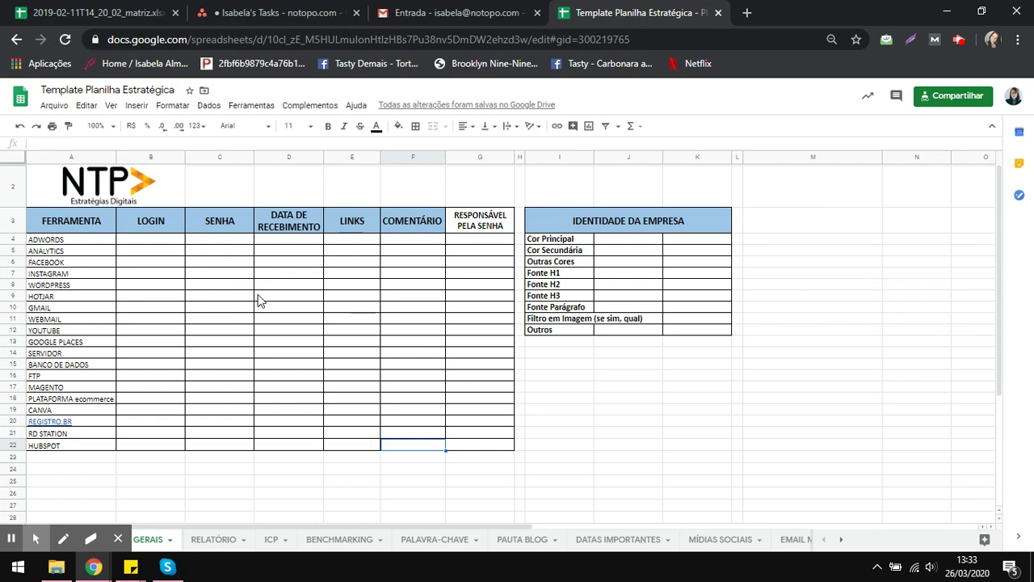
Step: Review the tool access table, from the login to the links columns, on the INFORMAÇÕES GERAIS sheet
{"action": "left_click", "coordinate": [155, 251]}
{"action": "left_click_drag", "start_coordinate": [155, 251], "coordinate": [356, 425]}
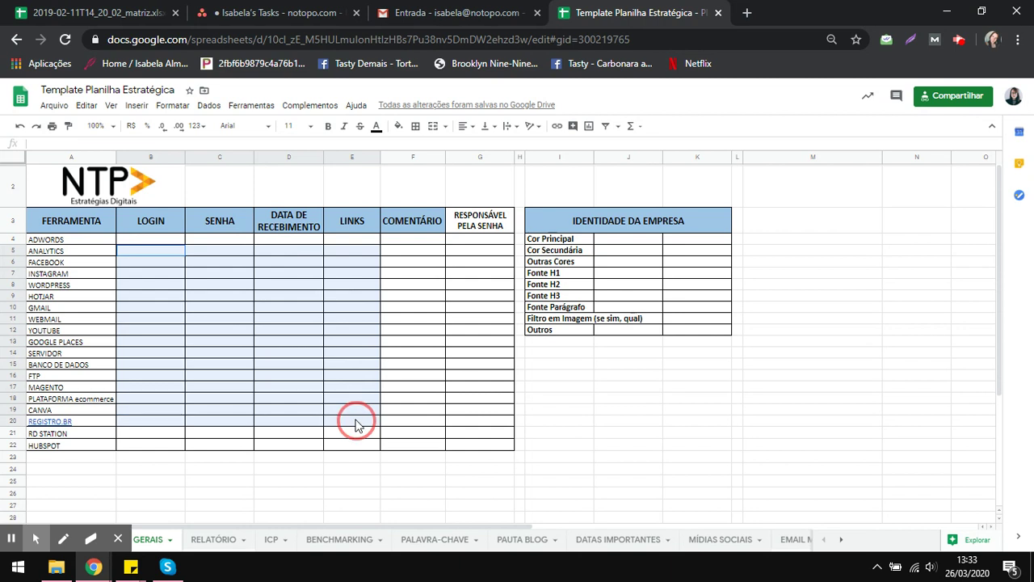
{"action": "left_click", "coordinate": [356, 426]}
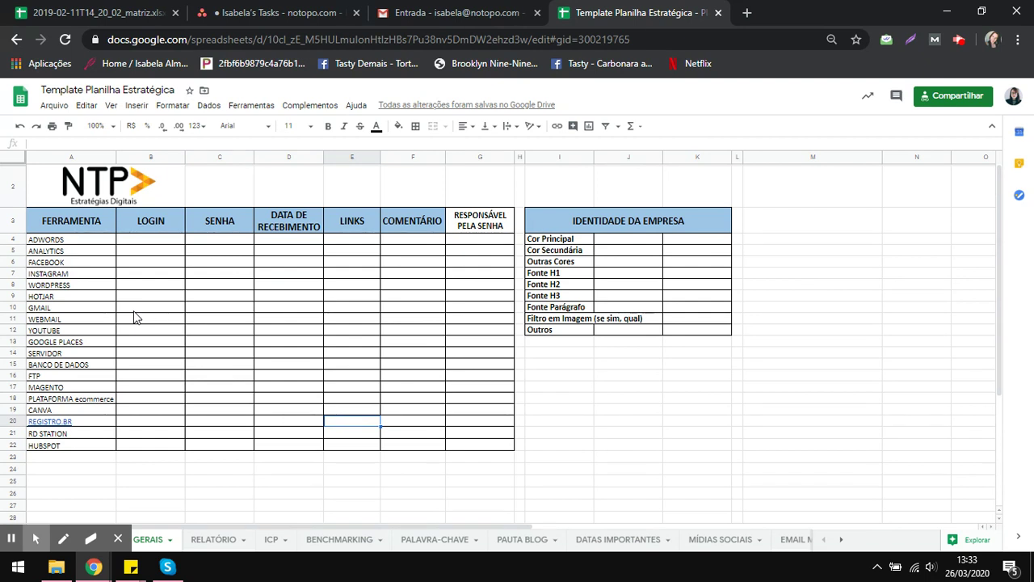
Step: Open the RELATÓRIO sheet and review its monthly metric blocks and analysis areas
{"action": "left_click", "coordinate": [214, 539]}
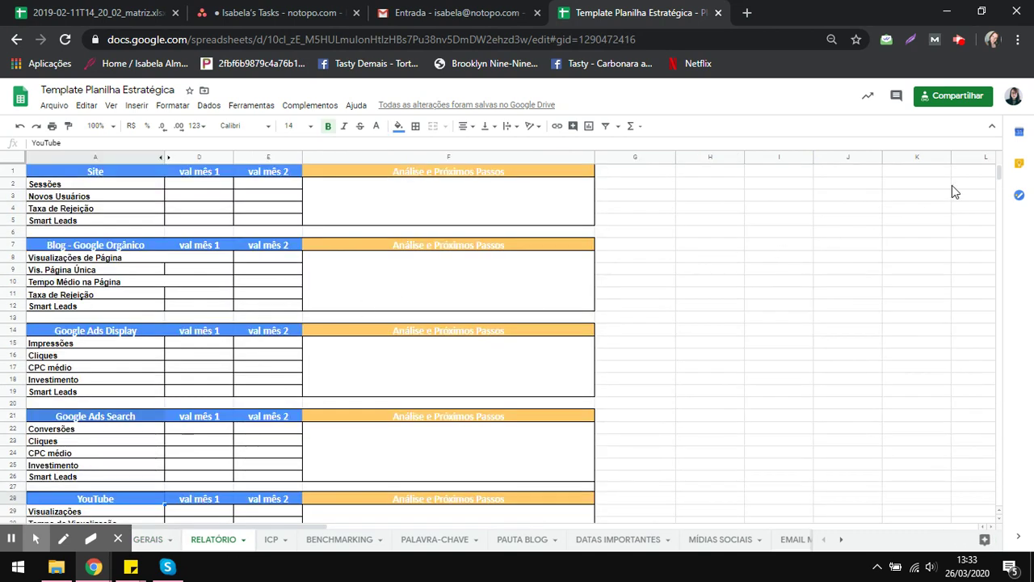
{"action": "left_click", "coordinate": [998, 171]}
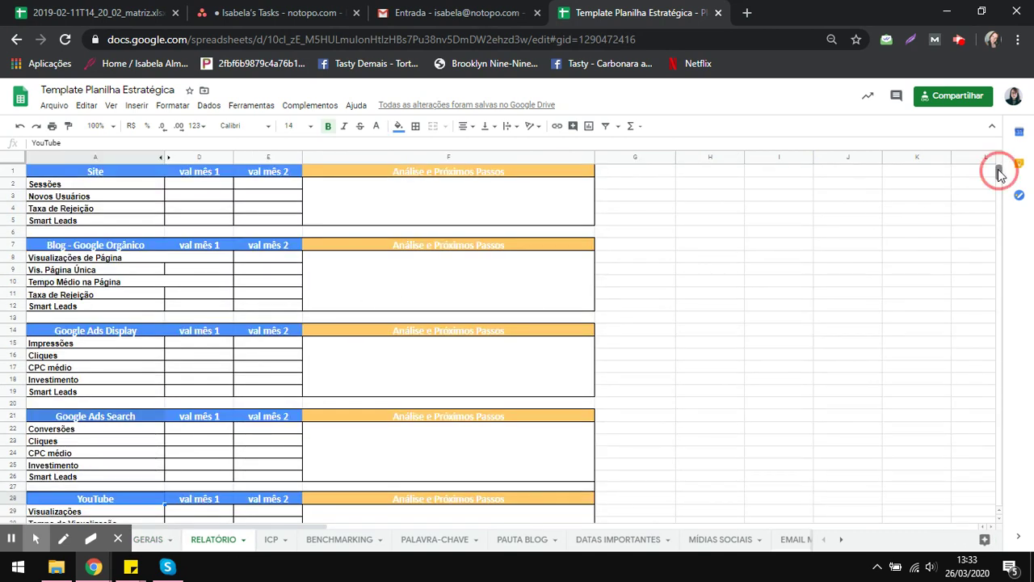
{"action": "mouse_move", "coordinate": [999, 174]}
{"action": "left_mouse_down"}
{"action": "mouse_move", "coordinate": [1002, 200]}
{"action": "mouse_move", "coordinate": [1002, 171]}
{"action": "left_mouse_up"}
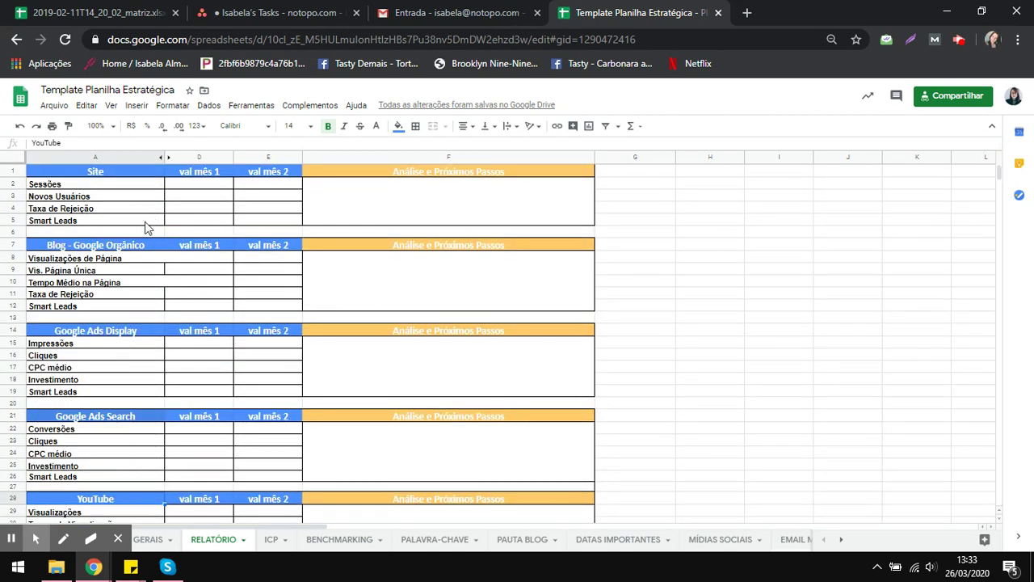
Step: Open the ICP sheet and review the Ideal Client Profile answer cells and the Missão row of Brand Persona Percebido
{"action": "left_click", "coordinate": [271, 541]}
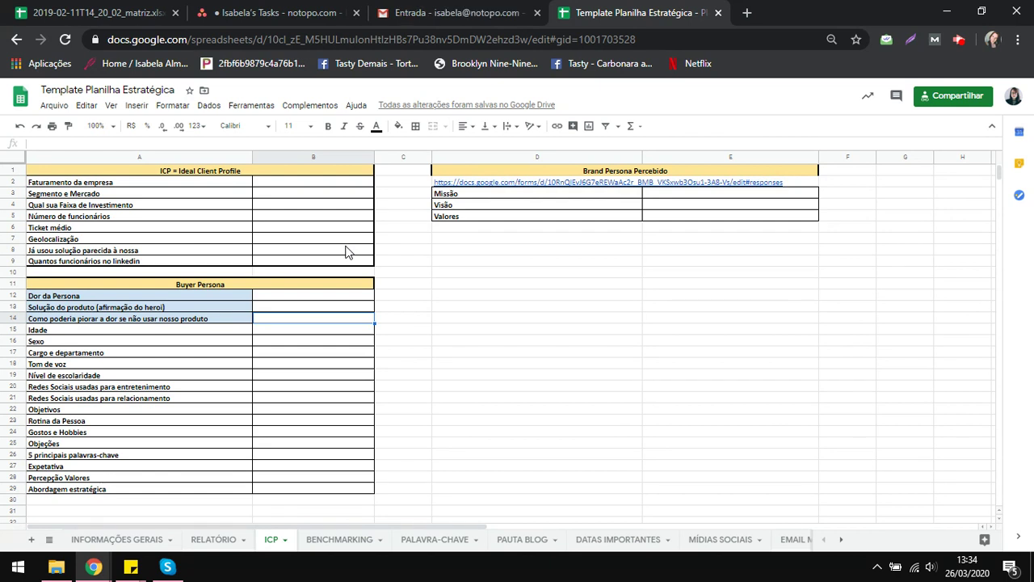
{"action": "left_click", "coordinate": [315, 320]}
{"action": "left_click_drag", "start_coordinate": [330, 190], "coordinate": [356, 258]}
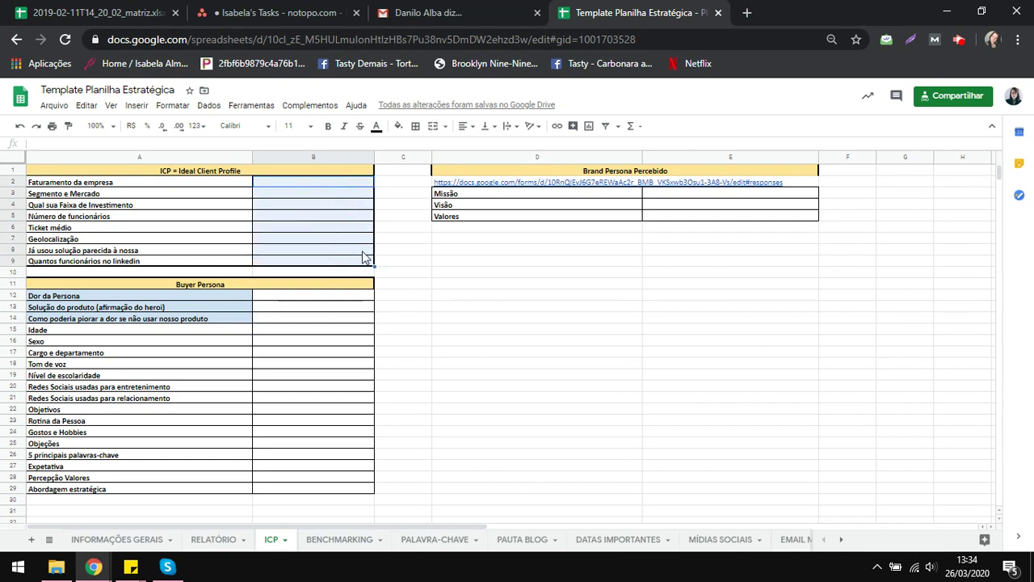
{"action": "left_click", "coordinate": [726, 197]}
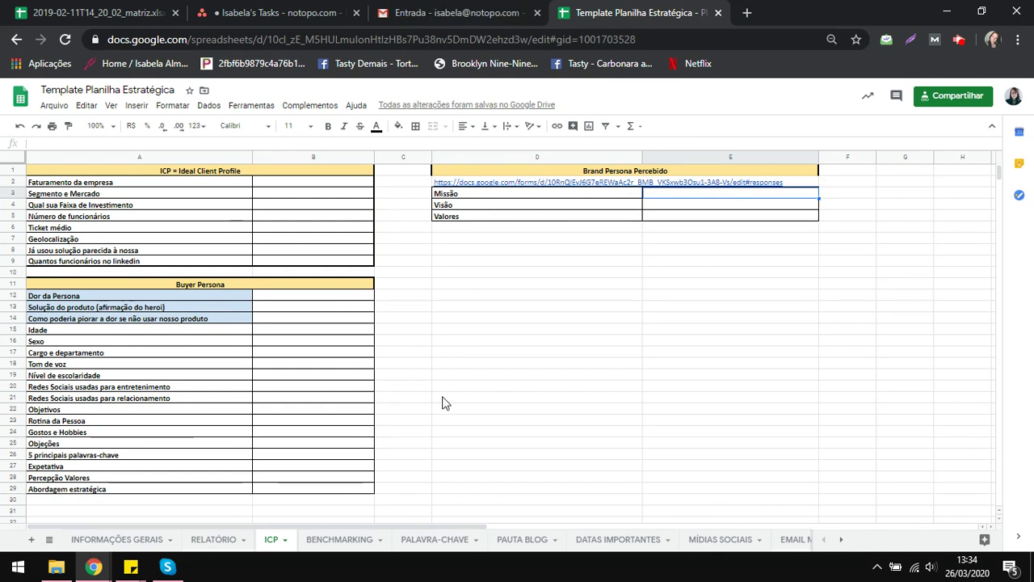
Step: Open the BENCHMARKING sheet and look through the KPI list comparing the client with its competitors
{"action": "left_click", "coordinate": [340, 539]}
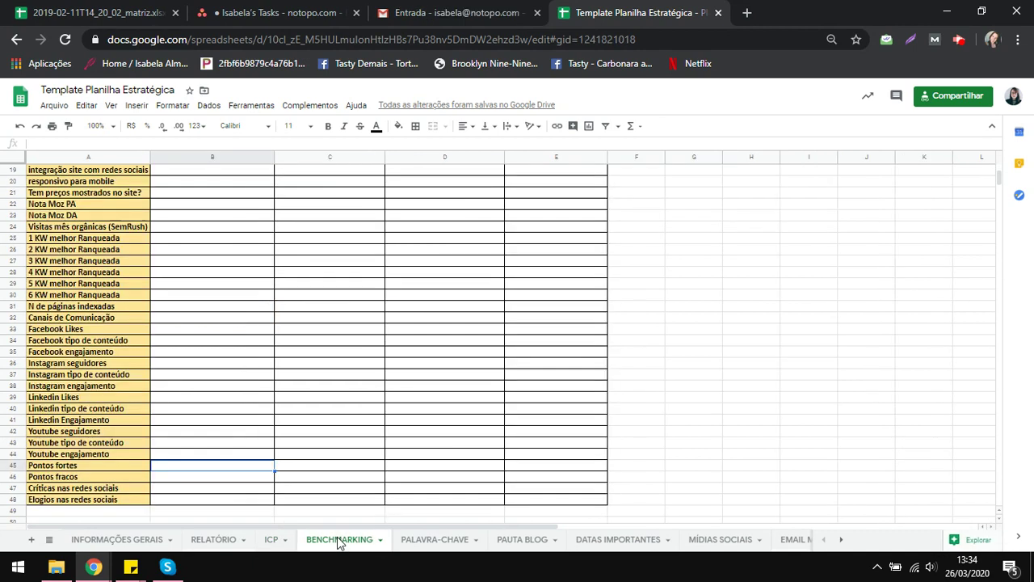
{"action": "left_click", "coordinate": [1000, 174]}
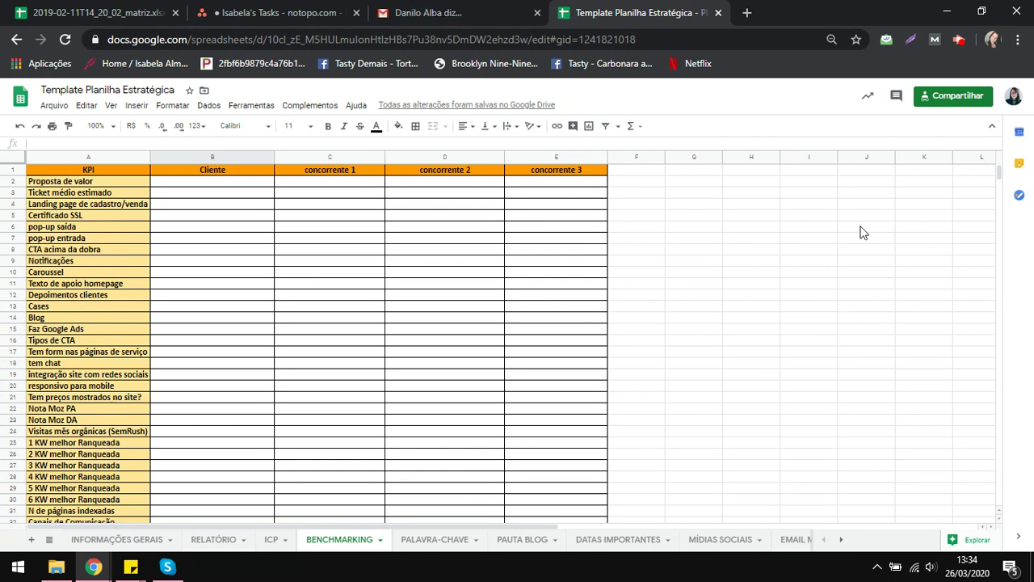
{"action": "left_click_drag", "start_coordinate": [998, 172], "coordinate": [999, 186]}
Step: Examine the Pontos fortes and Pontos fracos rows for the client and competitors in the benchmarking table
{"action": "left_click_drag", "start_coordinate": [243, 410], "coordinate": [562, 400]}
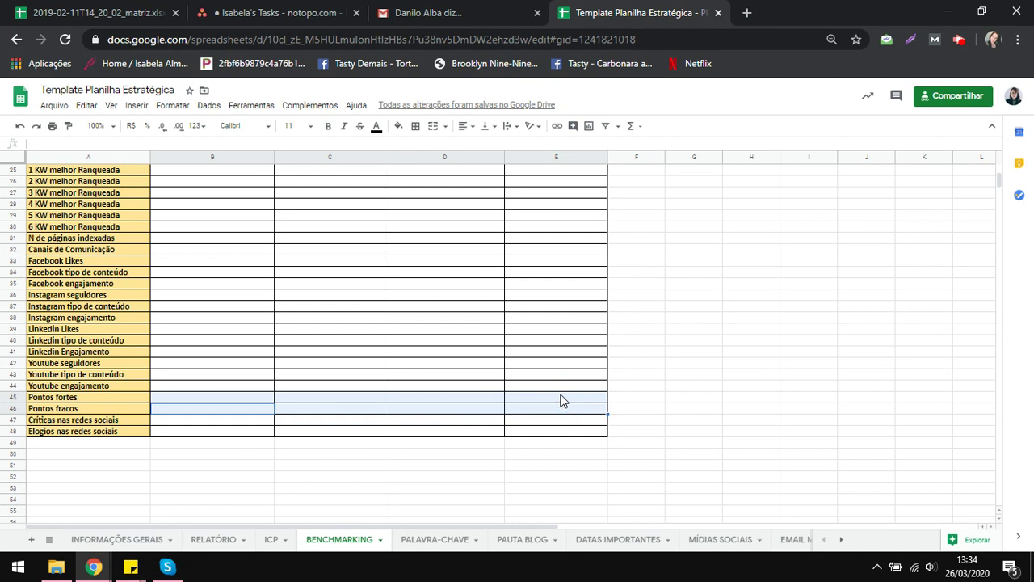
{"action": "left_click", "coordinate": [521, 410]}
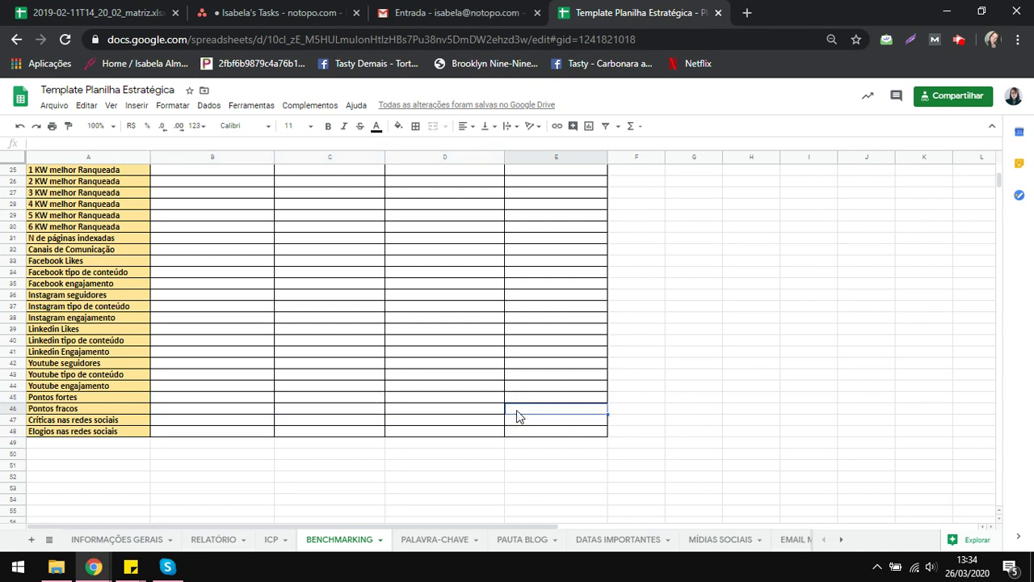
{"action": "left_click", "coordinate": [334, 411]}
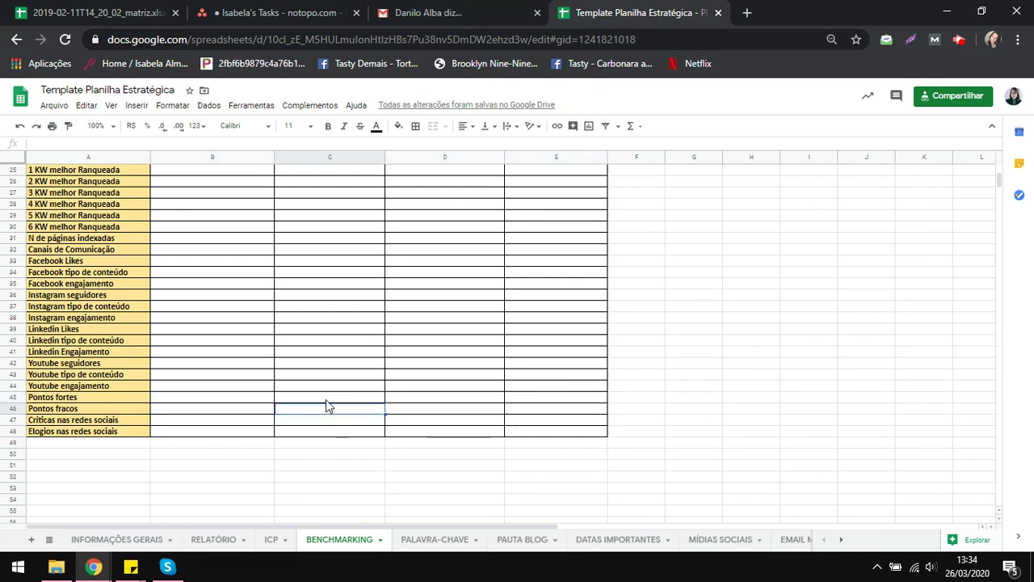
{"action": "left_click", "coordinate": [248, 396]}
{"action": "left_click", "coordinate": [254, 412]}
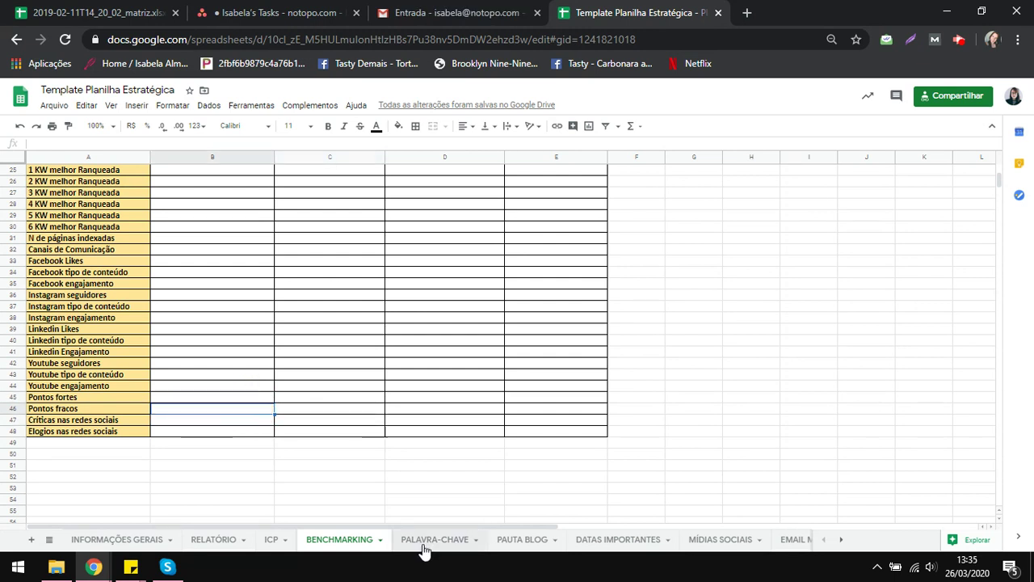
{"action": "left_click", "coordinate": [997, 180]}
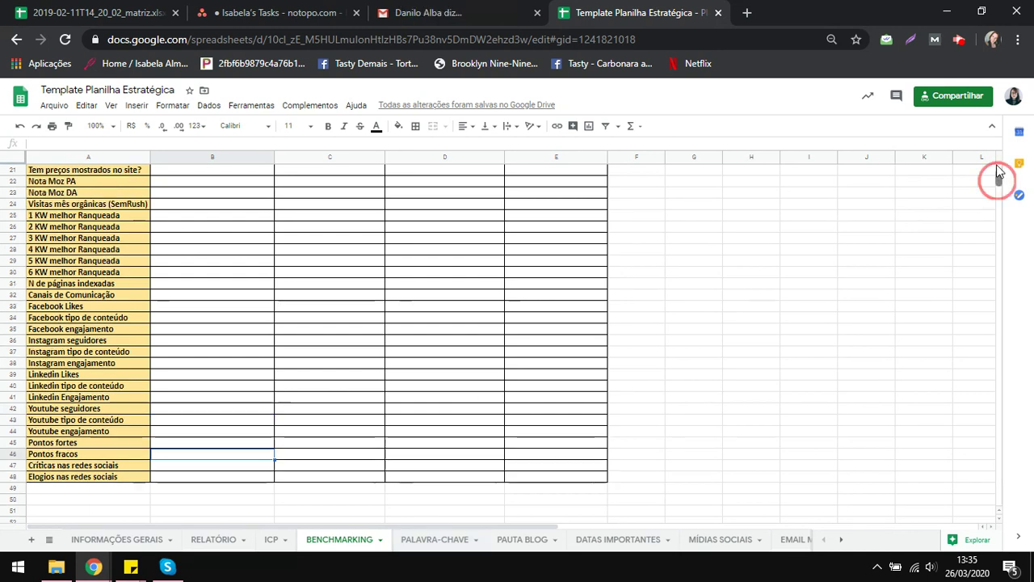
Step: Open the PALAVRA-CHAVE sheet and examine the Indicadas por, Concorrência, Sazonalidade Google Trends and Observações de aplicação columns
{"action": "left_click", "coordinate": [437, 540]}
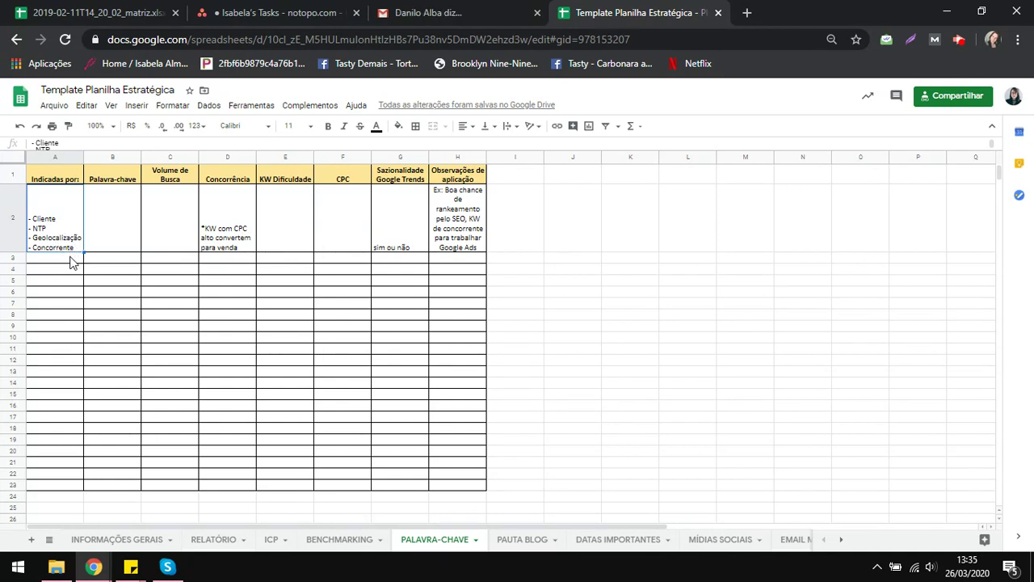
{"action": "left_click", "coordinate": [71, 260]}
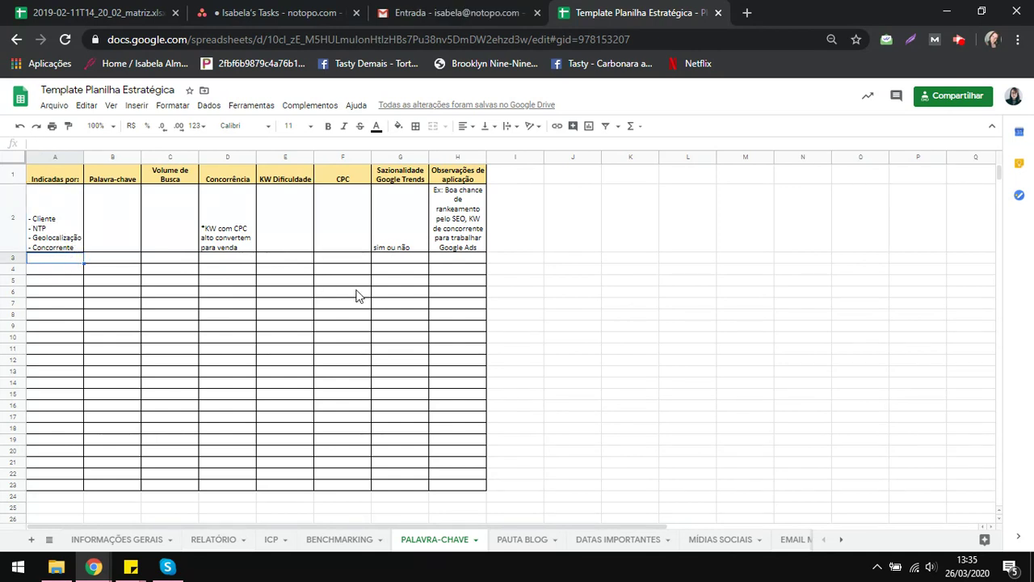
{"action": "left_click", "coordinate": [231, 220]}
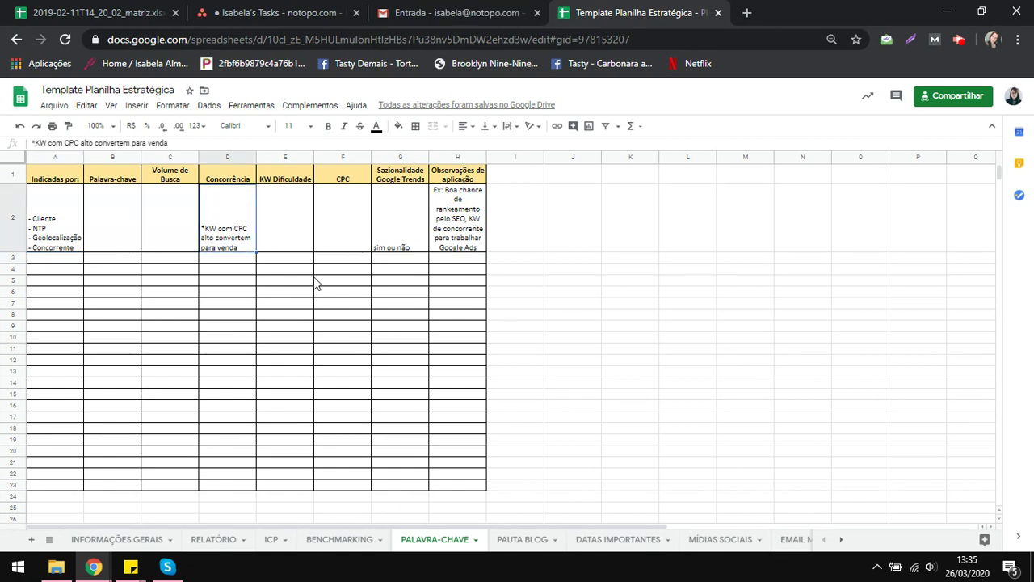
{"action": "left_click", "coordinate": [398, 206]}
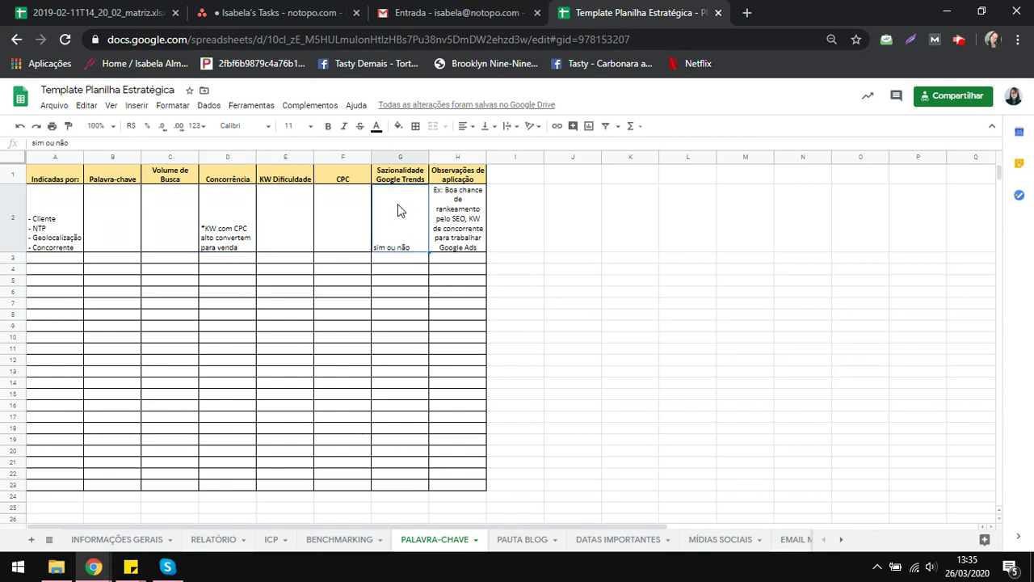
{"action": "left_click", "coordinate": [451, 239]}
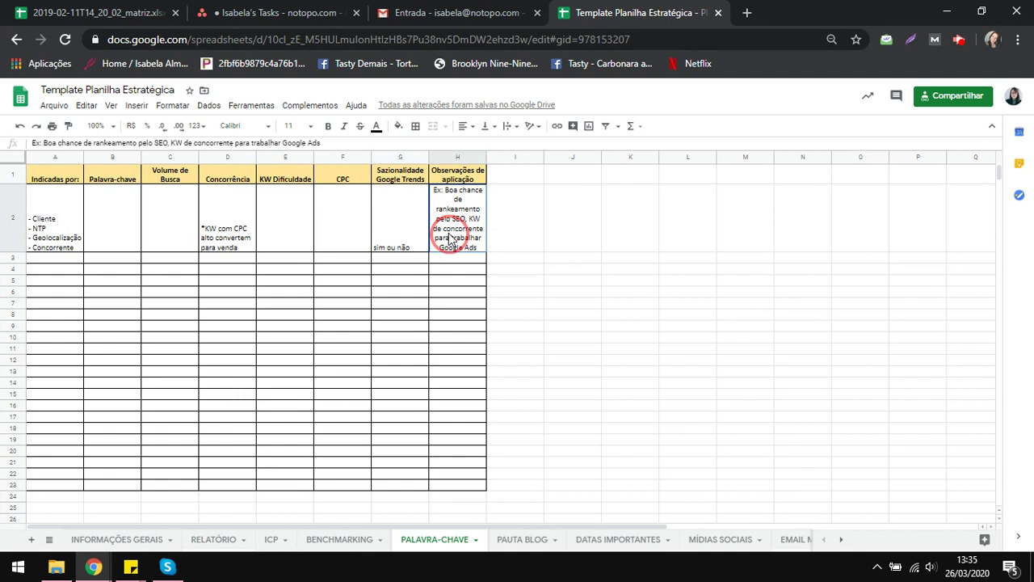
Step: Open the PAUTA BLOG sheet and examine the planning columns from Espaço no Funil through H2 - 5
{"action": "left_click", "coordinate": [523, 541]}
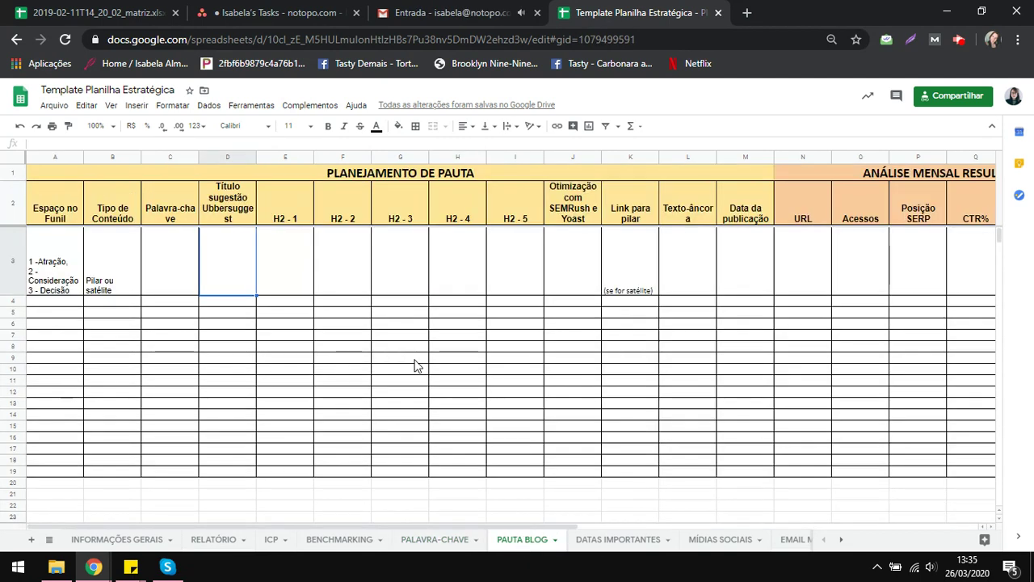
{"action": "left_click", "coordinate": [76, 276]}
{"action": "left_click_drag", "start_coordinate": [93, 280], "coordinate": [738, 266]}
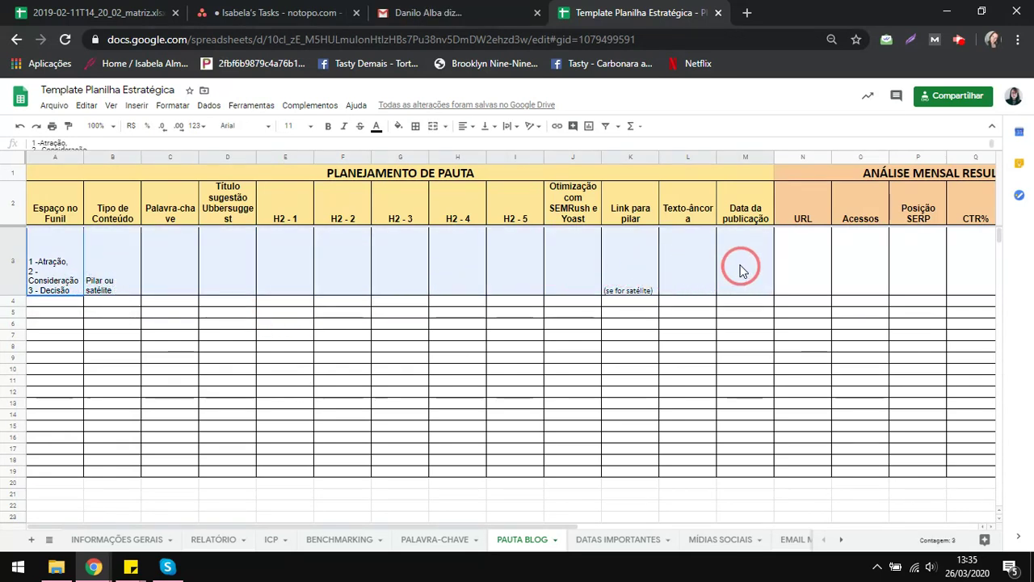
{"action": "left_click", "coordinate": [61, 240]}
{"action": "left_click", "coordinate": [122, 259]}
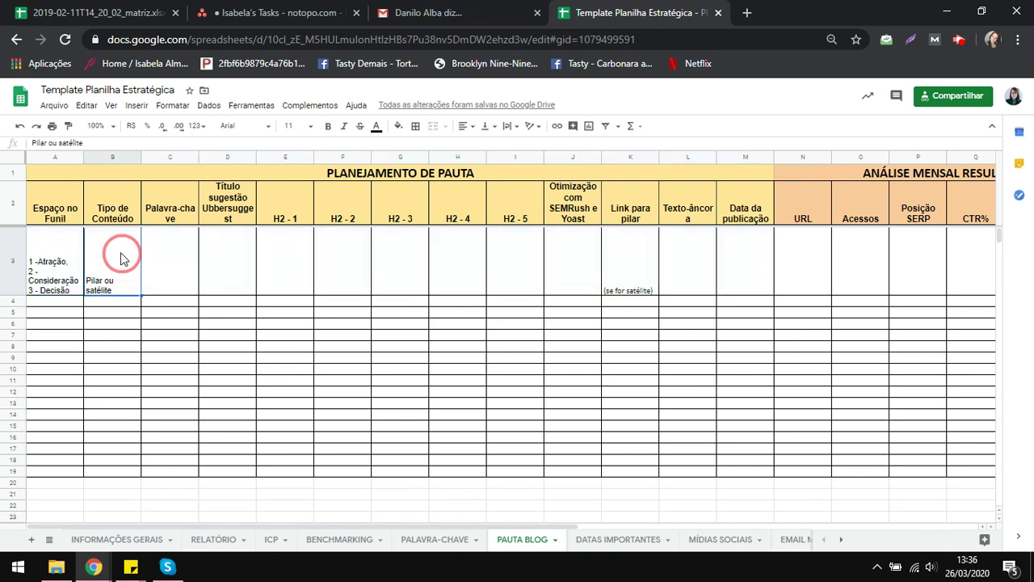
{"action": "left_click", "coordinate": [241, 258]}
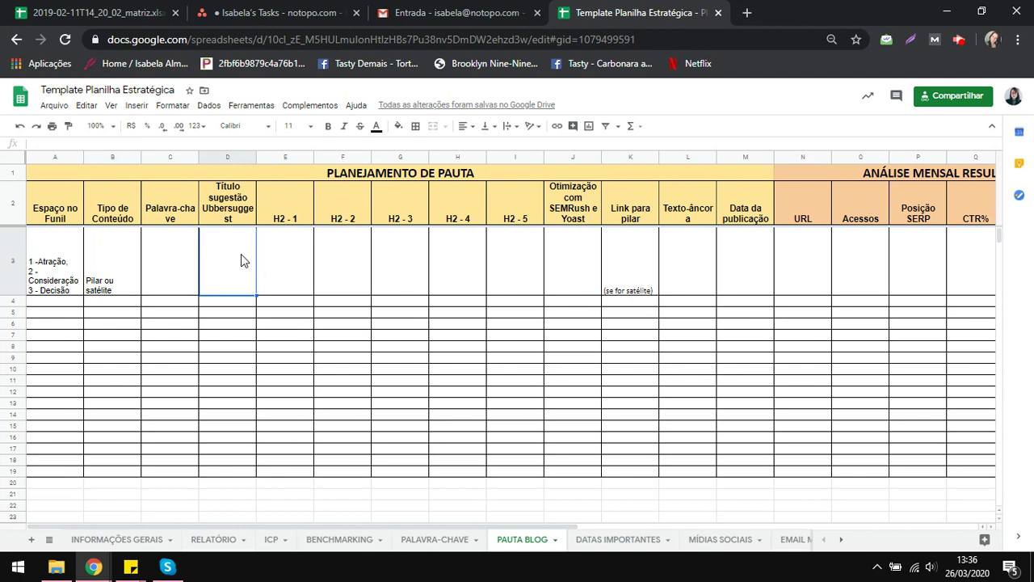
{"action": "left_click_drag", "start_coordinate": [309, 259], "coordinate": [515, 260]}
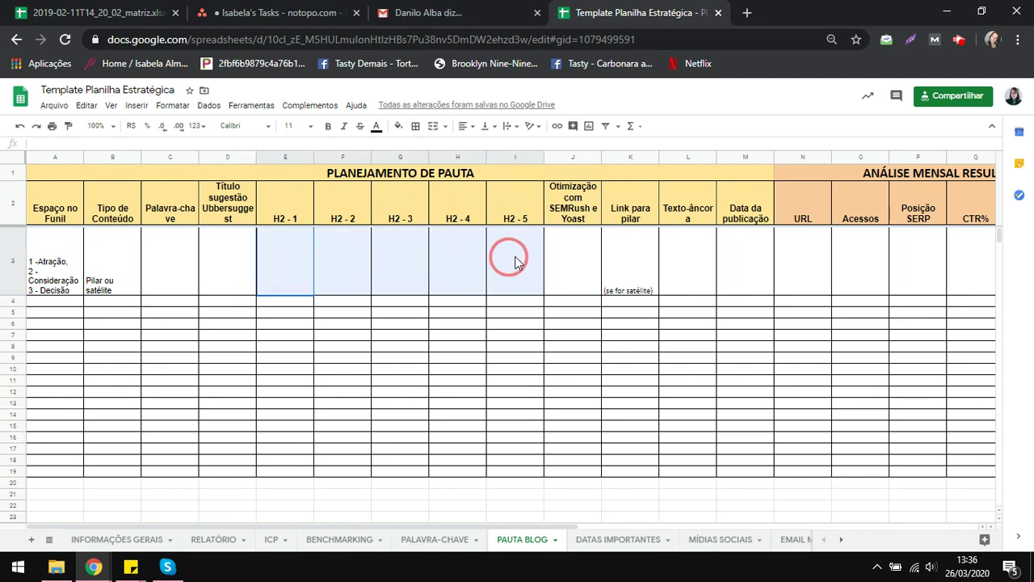
Step: Examine the SEMRush and Yoast optimisation, Link para pilar and Texto-âncora columns of the blog plan
{"action": "left_click", "coordinate": [573, 267]}
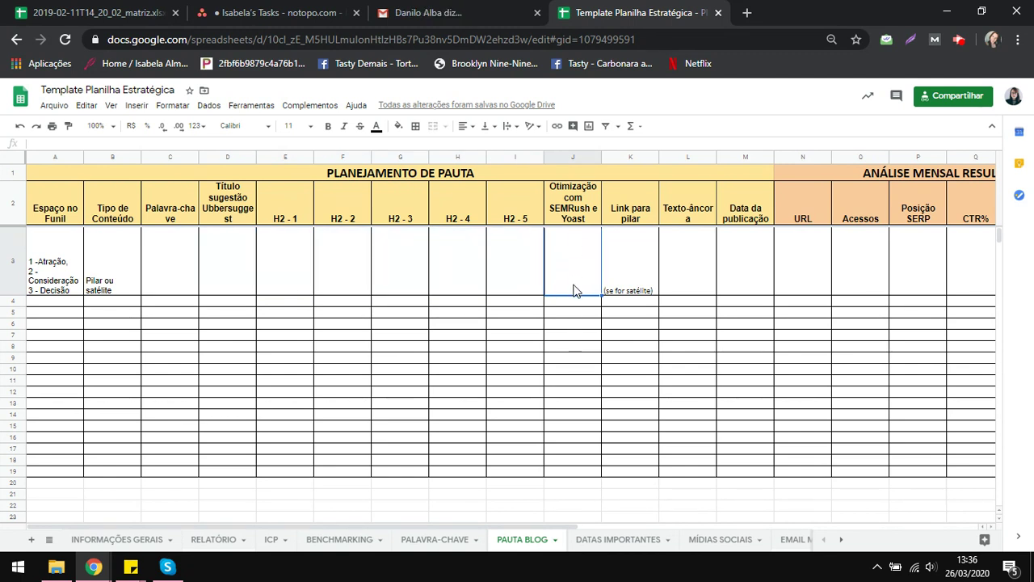
{"action": "left_click", "coordinate": [623, 268]}
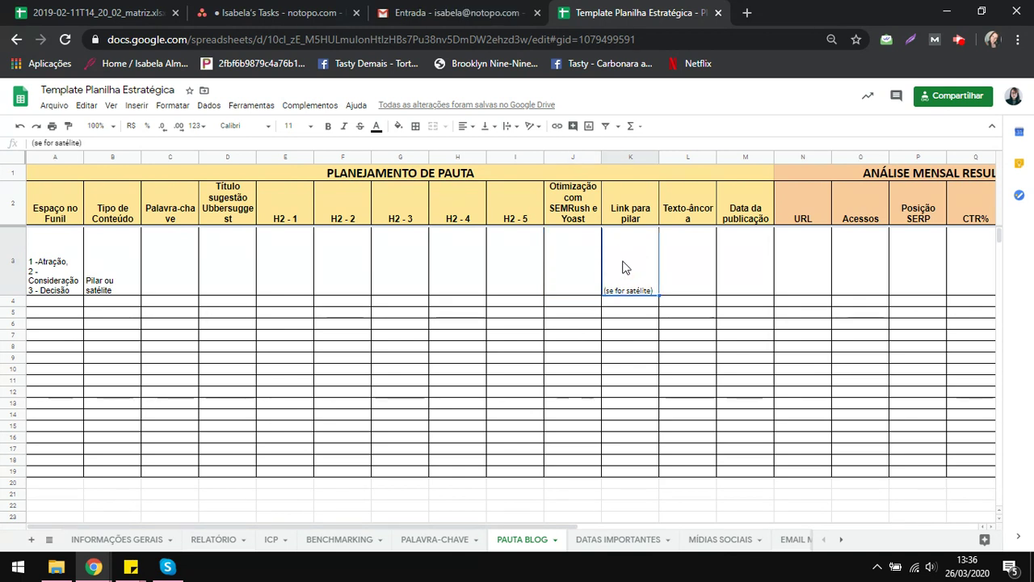
{"action": "key", "text": "Right"}
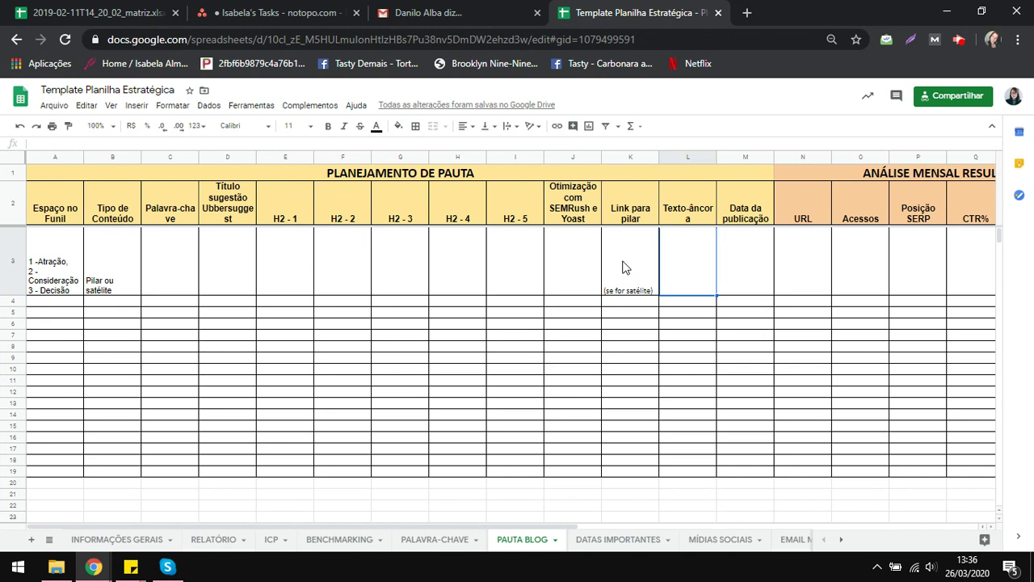
{"action": "left_click", "coordinate": [623, 268]}
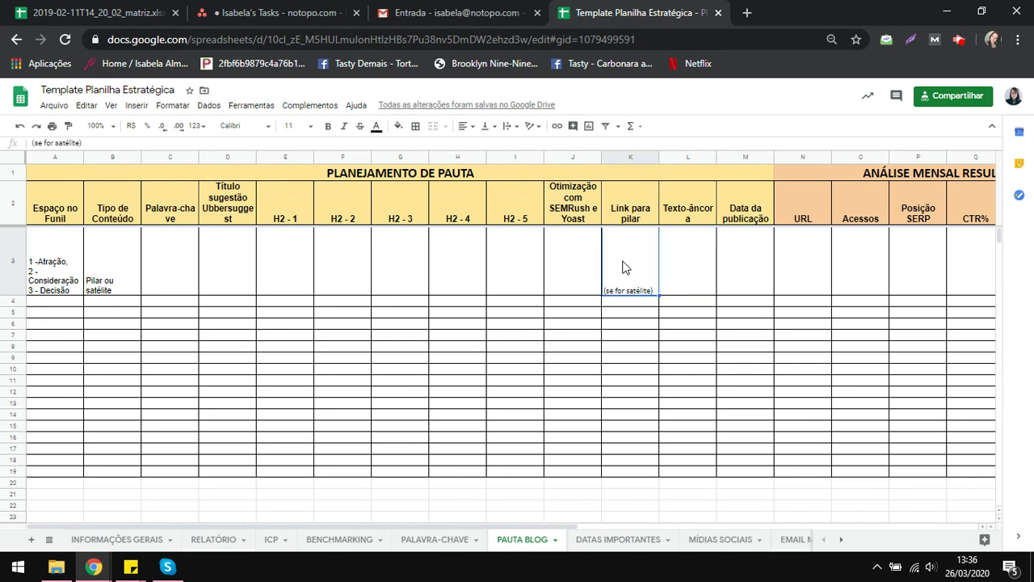
{"action": "key", "text": "Right"}
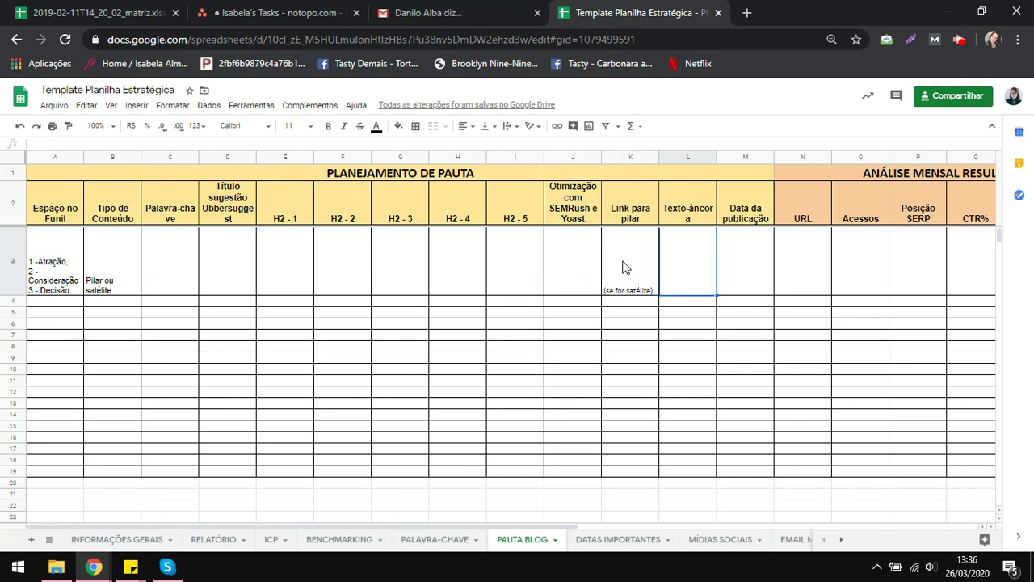
Step: Go through the ANÁLISE MENSAL RESULTADOS columns in row 3, up to the Observações notes
{"action": "key", "text": "Right"}
{"action": "key", "text": "Right"}
{"action": "key", "text": "Right"}
{"action": "key", "text": "Right"}
{"action": "key", "text": "Right"}
{"action": "key", "text": "Right"}
{"action": "key", "text": "Right"}
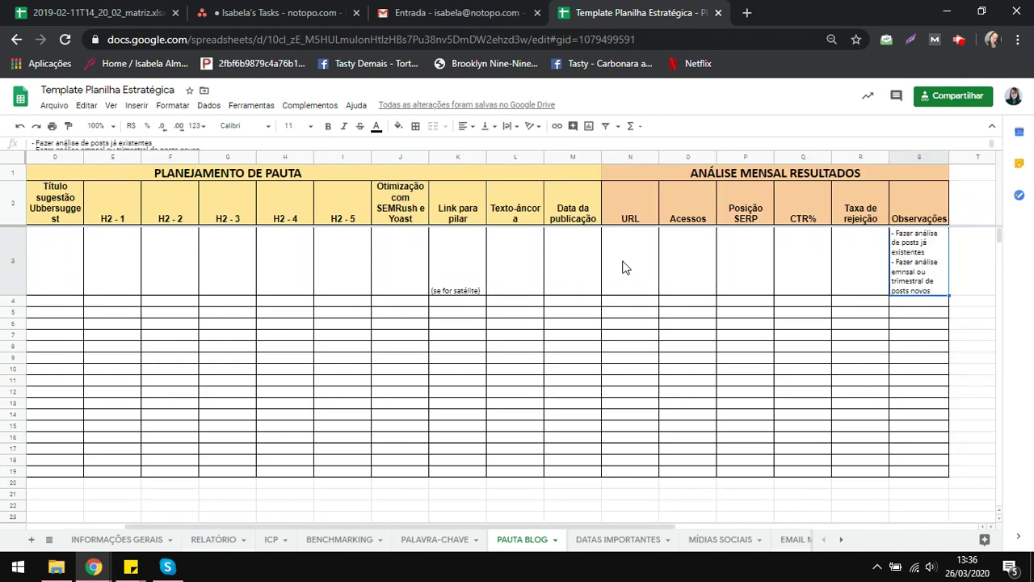
Step: Examine the LINKBUILDING section from Contato to the last Texto-âncora column, including the blank rows below row 3
{"action": "key", "text": "Right"}
{"action": "key", "text": "Right"}
{"action": "key", "text": "Right"}
{"action": "key", "text": "Right"}
{"action": "key", "text": "Right"}
{"action": "key", "text": "Right"}
{"action": "key", "text": "Right"}
{"action": "key", "text": "Right"}
{"action": "key", "text": "Right"}
{"action": "key", "text": "Right"}
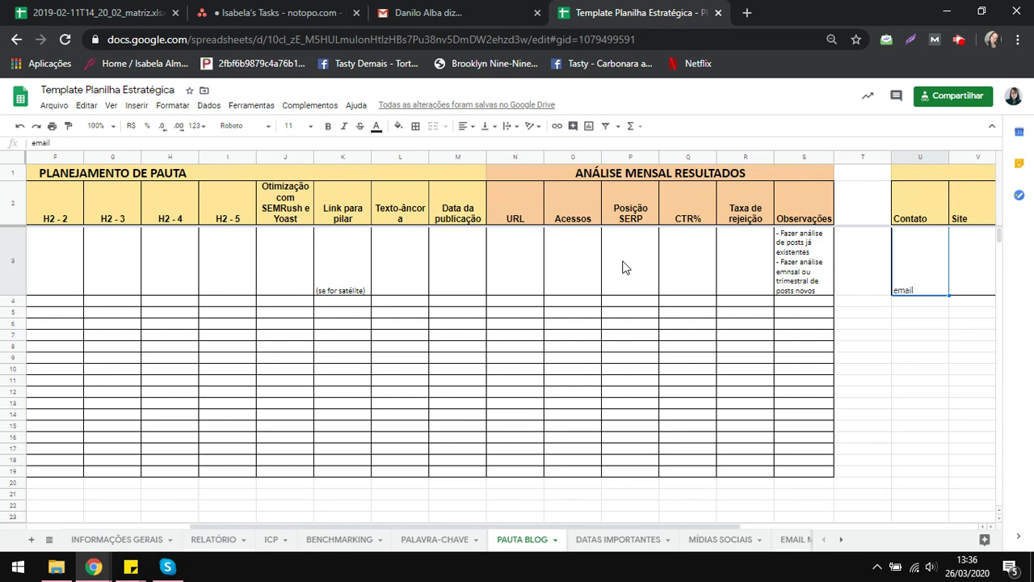
{"action": "left_click_drag", "start_coordinate": [476, 251], "coordinate": [900, 279]}
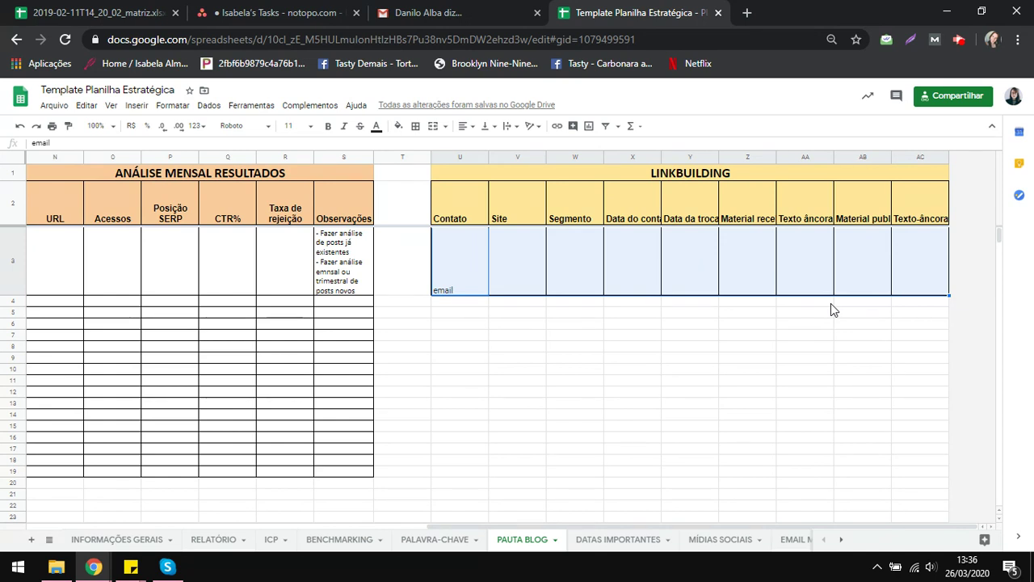
{"action": "left_click", "coordinate": [511, 270]}
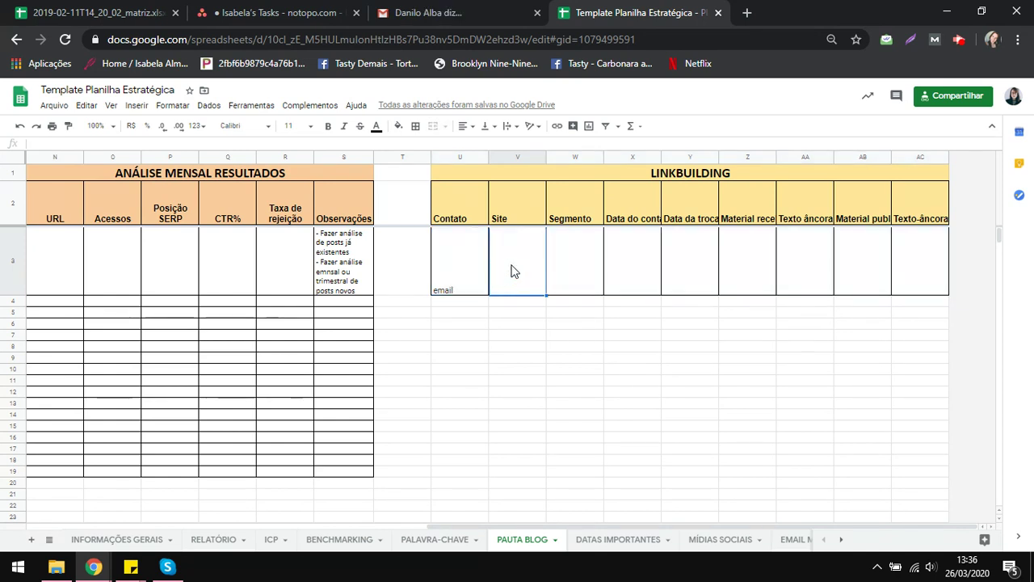
{"action": "left_click_drag", "start_coordinate": [463, 300], "coordinate": [837, 306]}
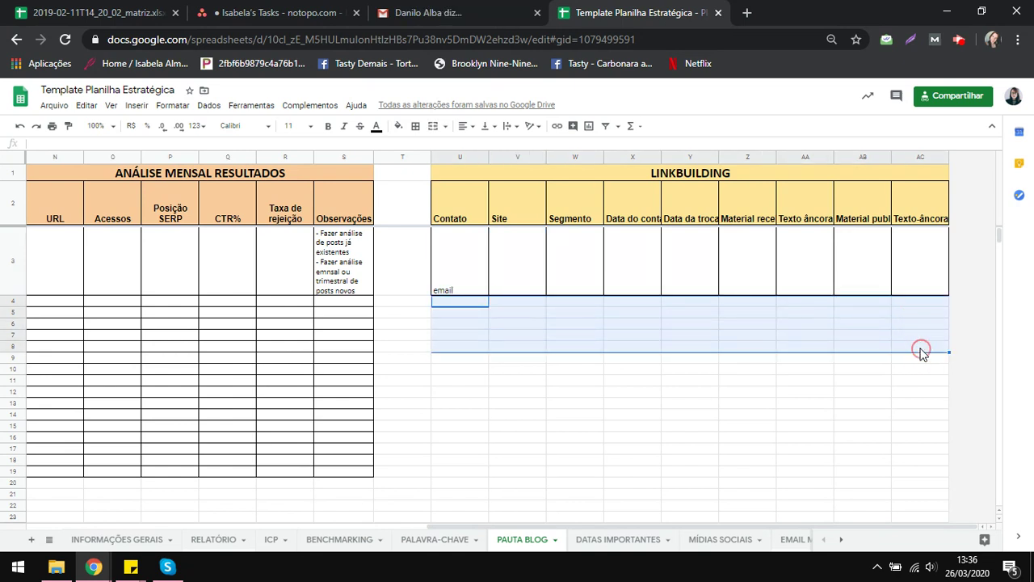
Step: Open the DATAS IMPORTANTES sheet and examine the commemorative and commercial dates from Jan to Dez
{"action": "left_click", "coordinate": [704, 261]}
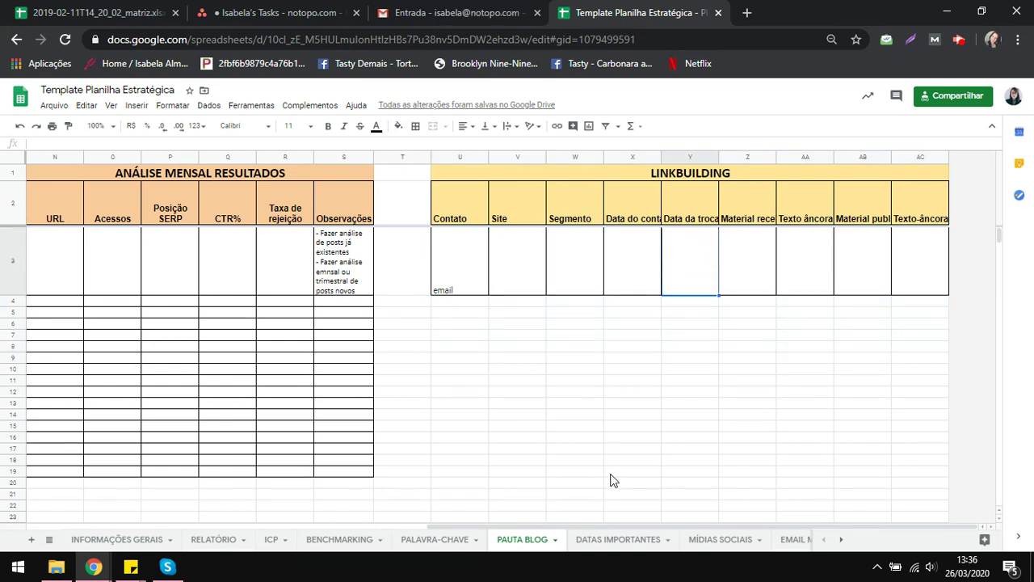
{"action": "left_click", "coordinate": [602, 540]}
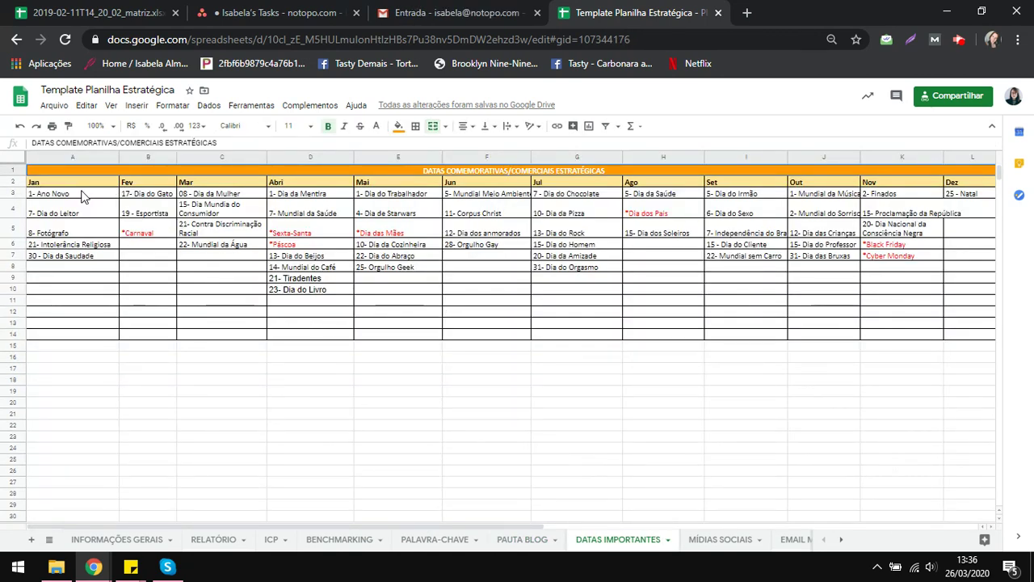
{"action": "left_click_drag", "start_coordinate": [79, 200], "coordinate": [976, 311]}
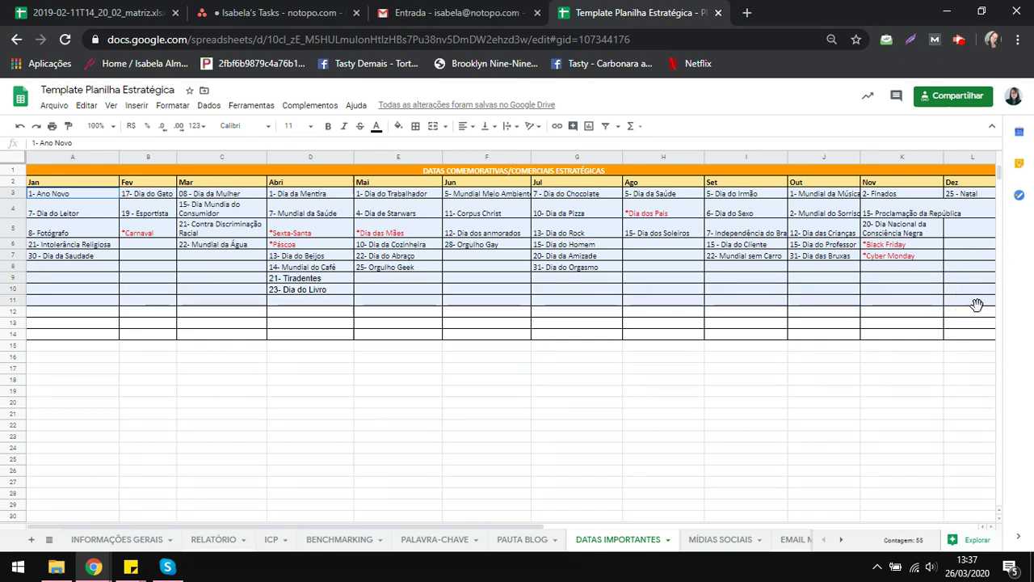
{"action": "left_click", "coordinate": [975, 302]}
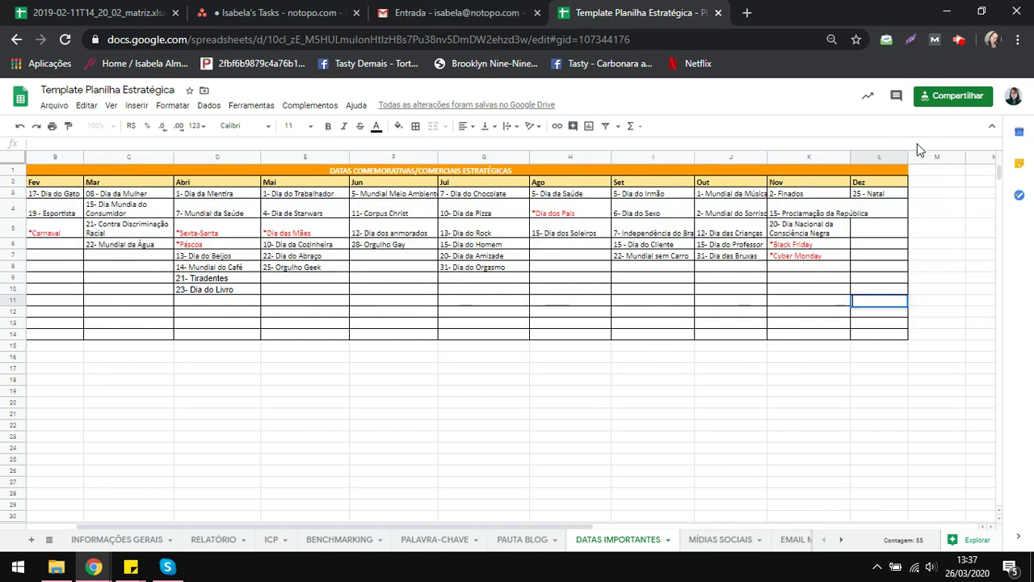
Step: Widen the Nov column of the dates table and go back to the January entries
{"action": "left_click_drag", "start_coordinate": [851, 154], "coordinate": [875, 154]}
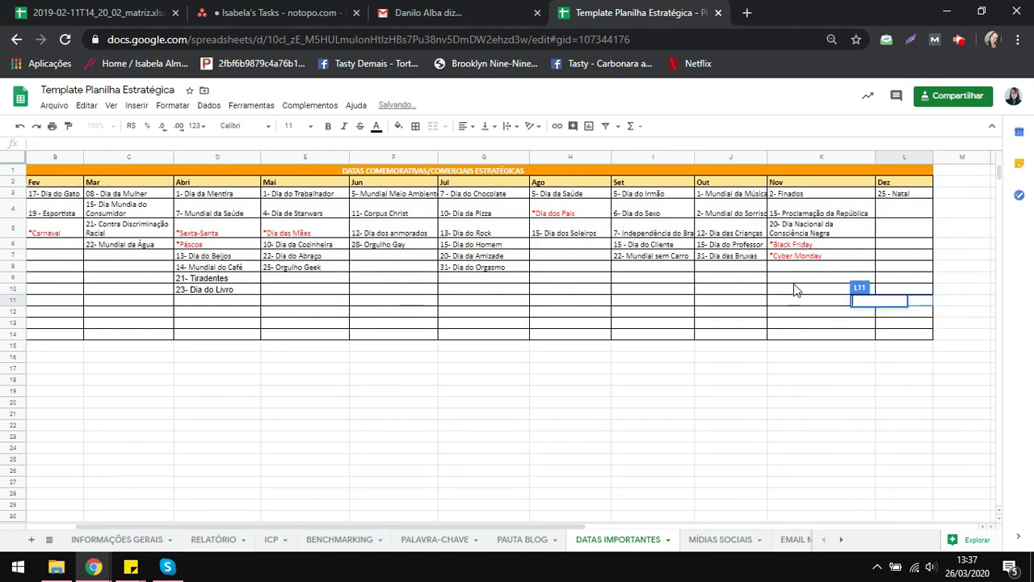
{"action": "left_click", "coordinate": [773, 314]}
{"action": "key", "text": "Up"}
{"action": "key", "text": "Up"}
{"action": "key", "text": "Up"}
{"action": "key", "text": "Up"}
{"action": "key", "text": "Up"}
{"action": "key", "text": "Up"}
{"action": "key", "text": "Up"}
{"action": "key", "text": "Up"}
{"action": "key", "text": "Up"}
{"action": "key", "text": "Up"}
{"action": "key", "text": "Up"}
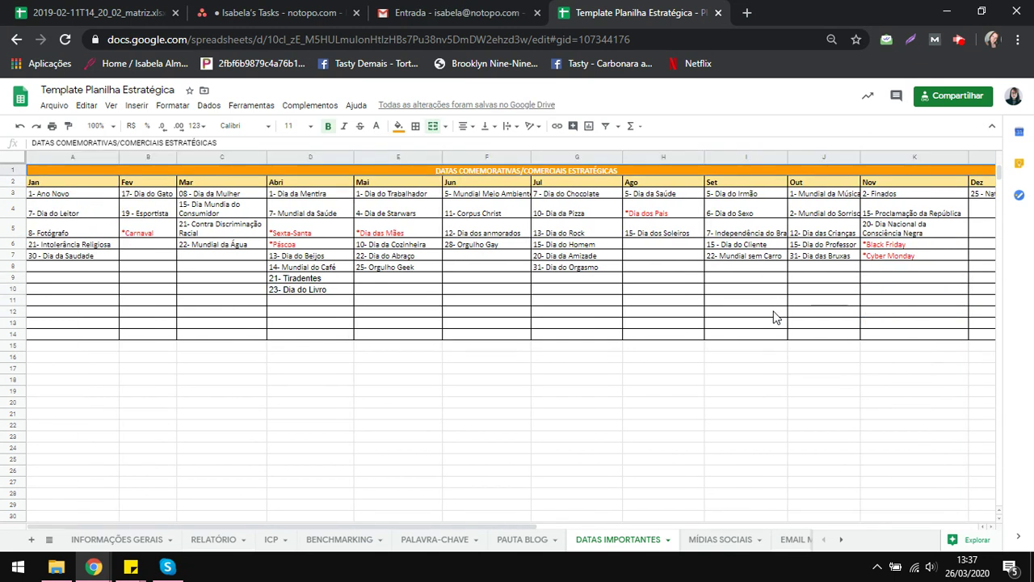
{"action": "key", "text": "Down"}
{"action": "key", "text": "Down"}
{"action": "key", "text": "Down"}
{"action": "key", "text": "Down"}
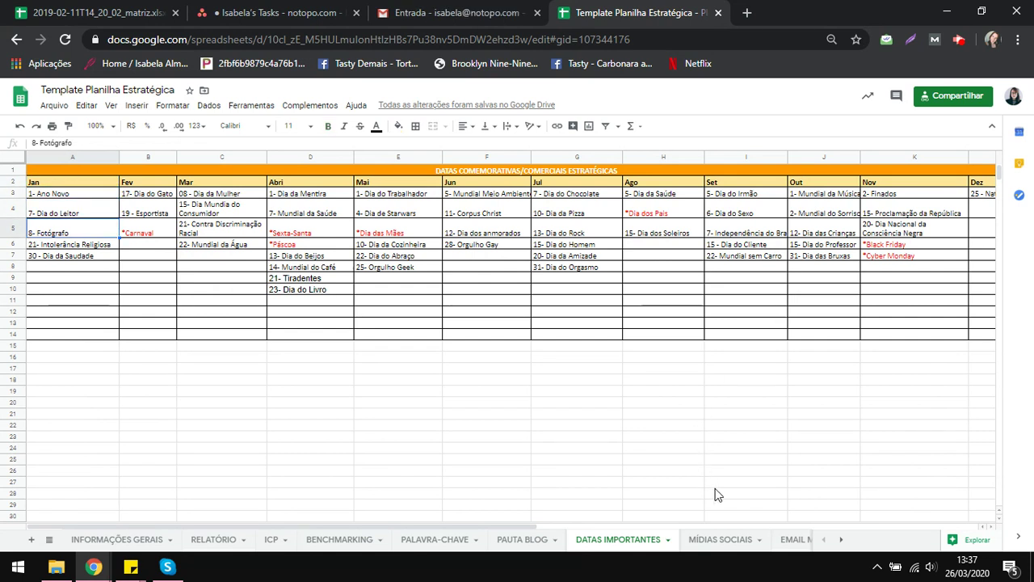
Step: Open the MÍDIAS SOCIAIS sheet and examine the social media planning columns from Mês to Status
{"action": "left_click", "coordinate": [721, 539]}
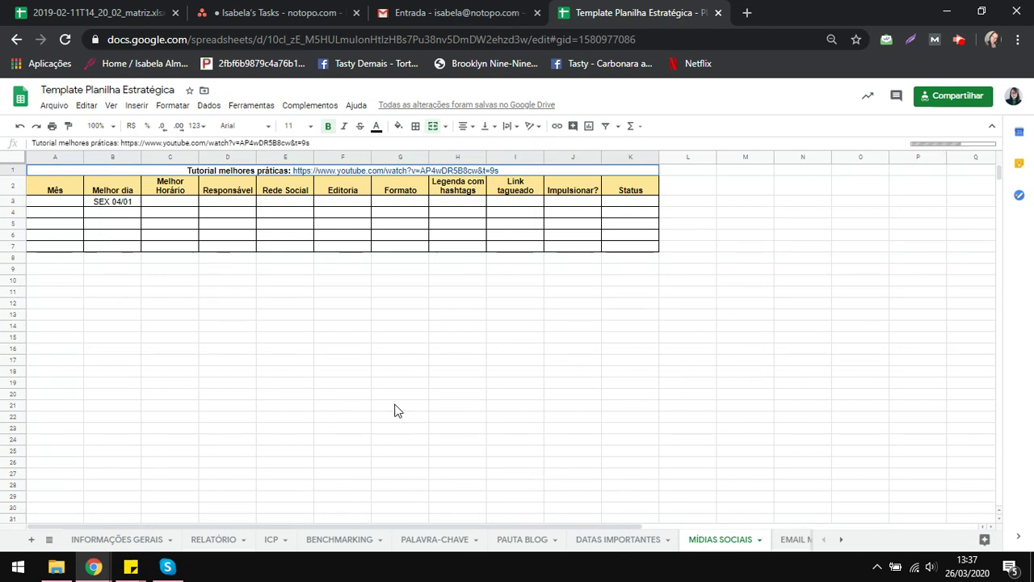
{"action": "left_click", "coordinate": [251, 250]}
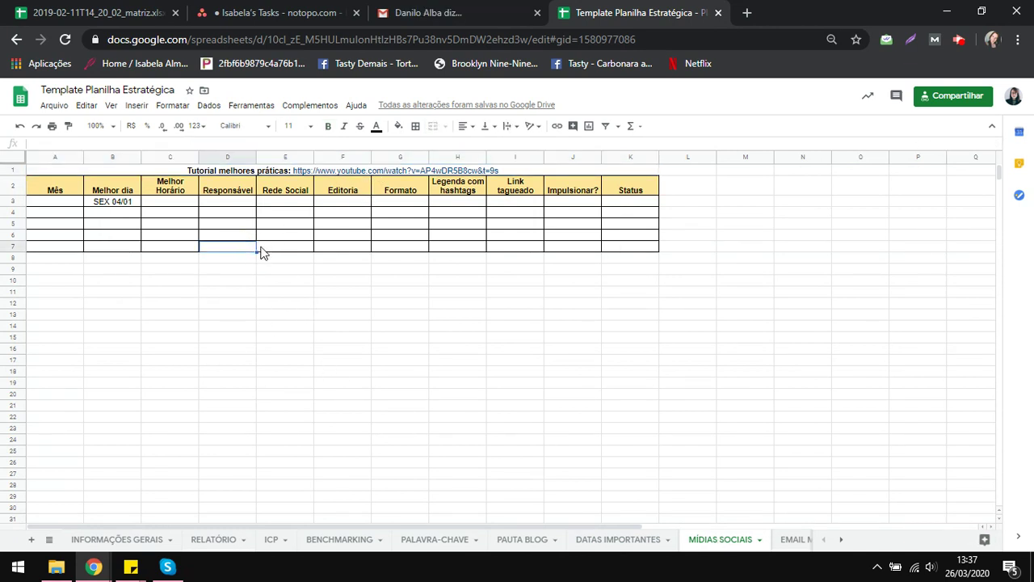
{"action": "left_click_drag", "start_coordinate": [73, 216], "coordinate": [633, 296]}
{"action": "left_click", "coordinate": [633, 296]}
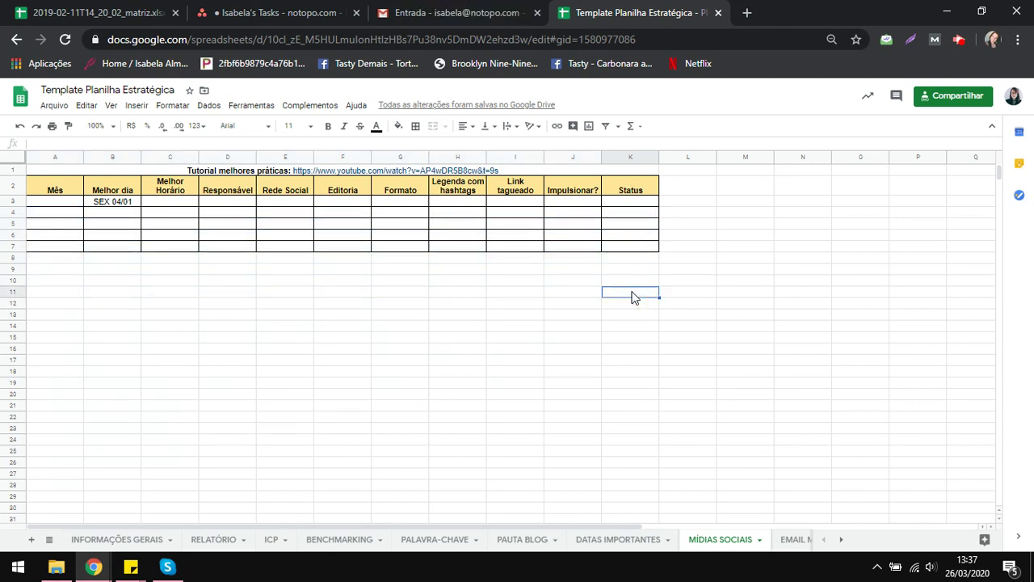
Step: Open the EMAIL MKT sheet and go through row 2 from Tema/Tipo to Assunto do email - teste B
{"action": "left_click", "coordinate": [841, 539]}
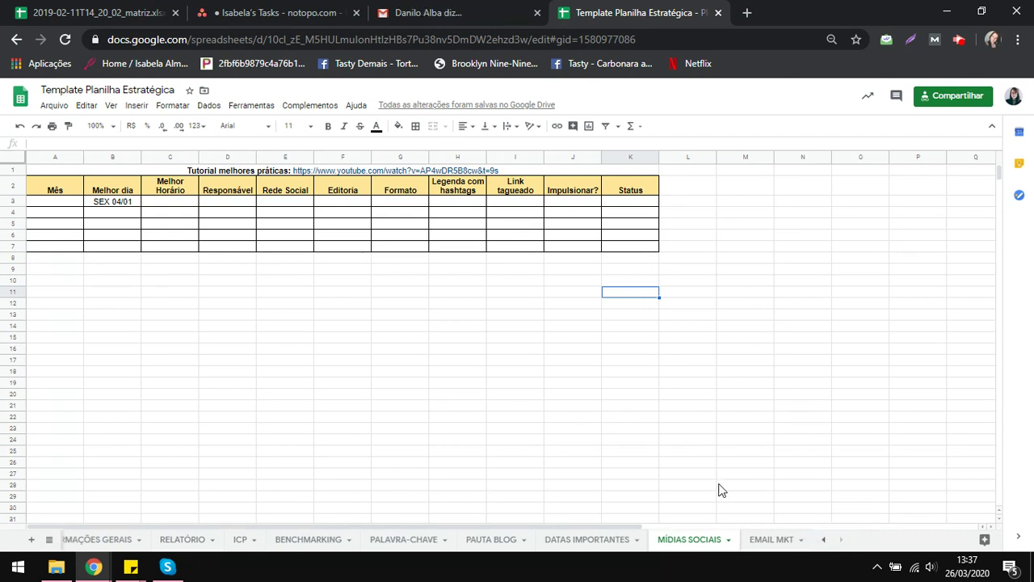
{"action": "left_click", "coordinate": [772, 539]}
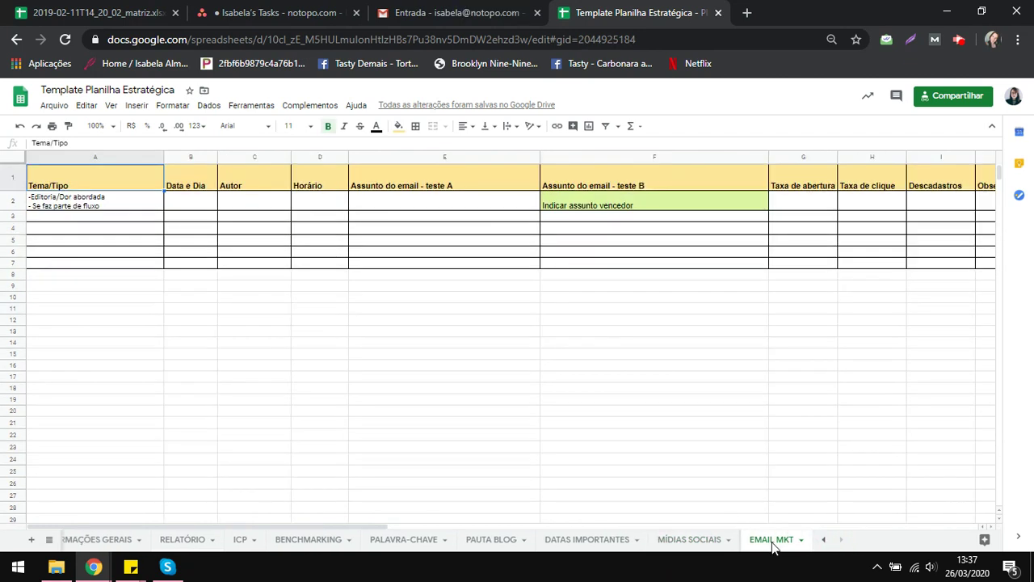
{"action": "left_click", "coordinate": [130, 216]}
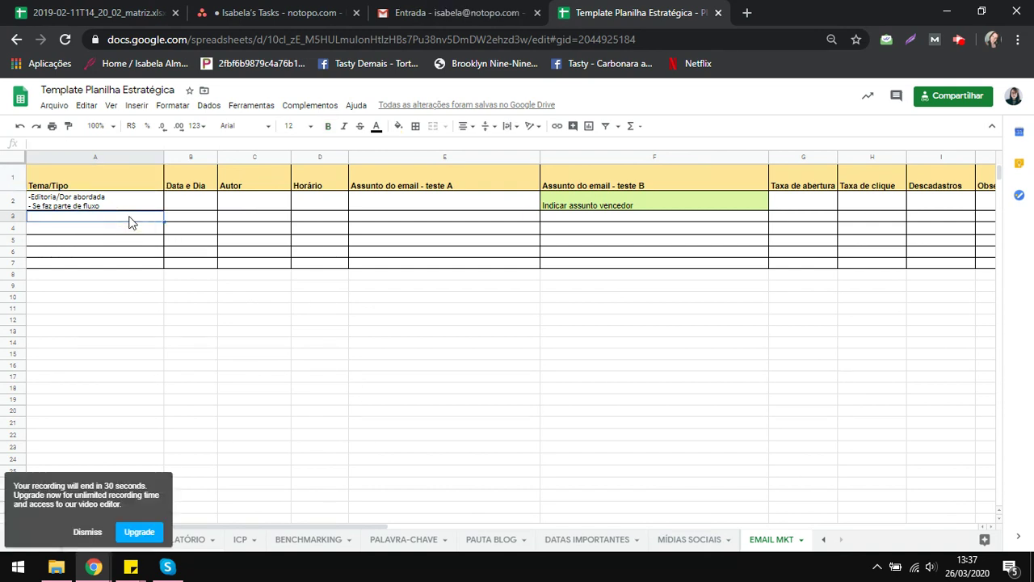
{"action": "left_click", "coordinate": [135, 208]}
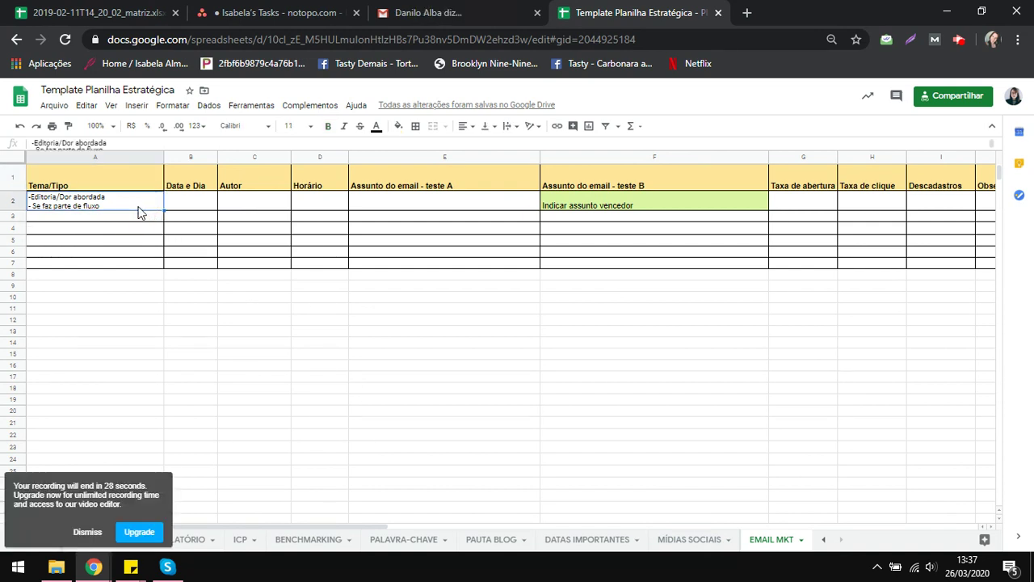
{"action": "key", "text": "Right"}
{"action": "key", "text": "Right"}
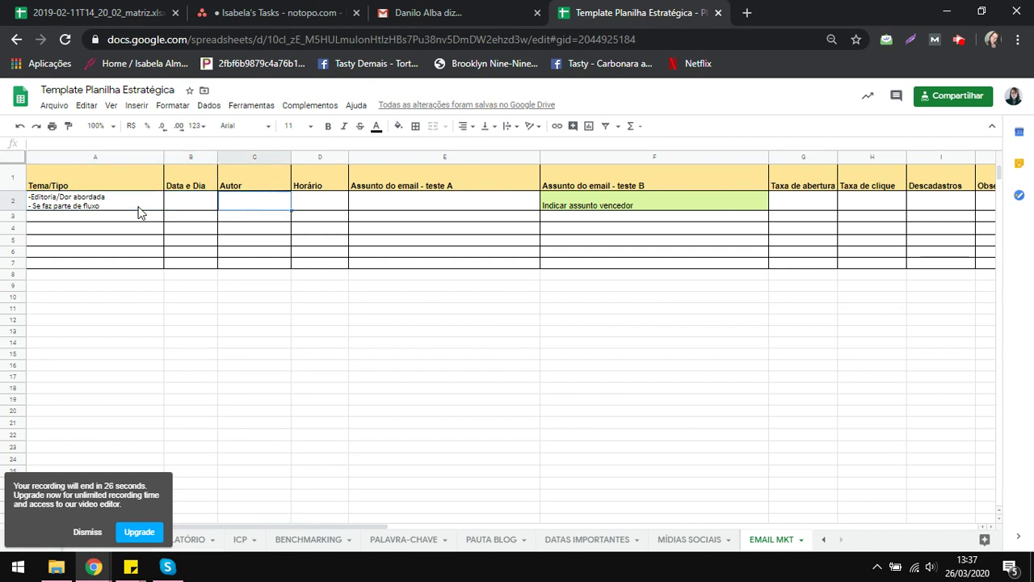
{"action": "key", "text": "Right"}
{"action": "key", "text": "Right"}
{"action": "key", "text": "Right"}
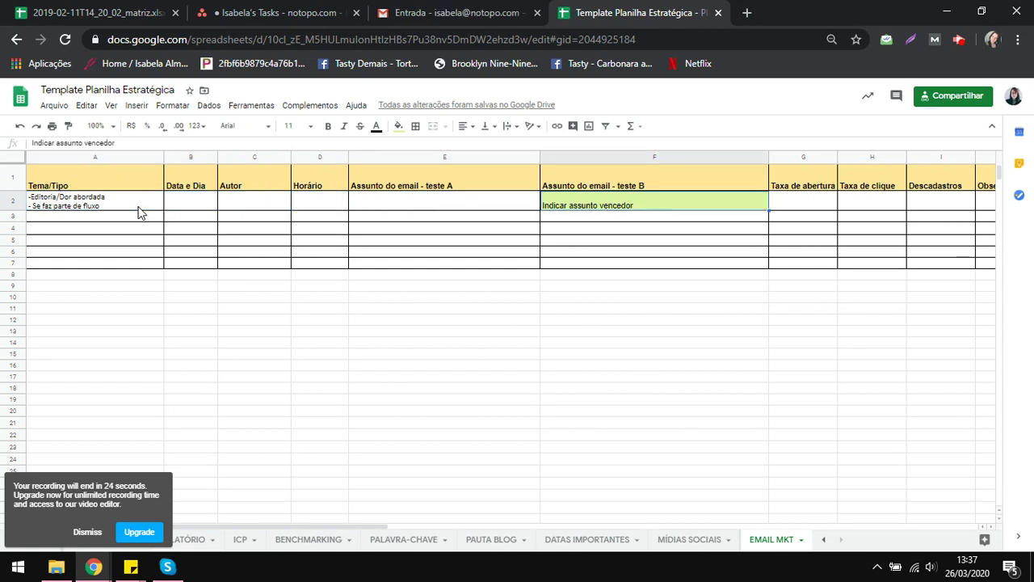
Step: Examine the email result columns from Taxa de abertura to Observações in row 2
{"action": "key", "text": "Right"}
{"action": "key", "text": "Right"}
{"action": "key", "text": "Right"}
{"action": "key", "text": "Right"}
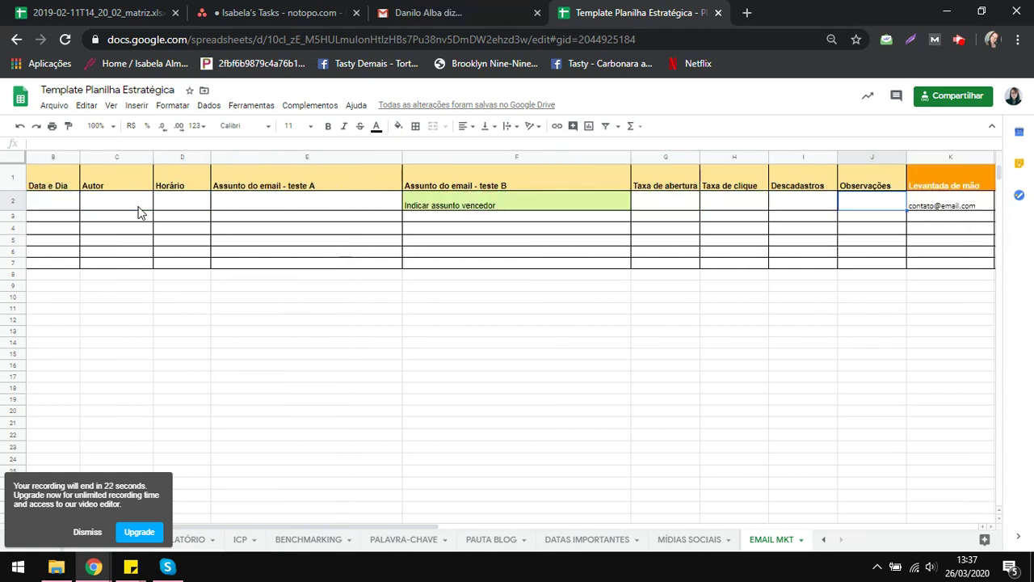
Step: Examine the Levantada de mão and Feedback Comercial columns of the email plan
{"action": "key", "text": "Right"}
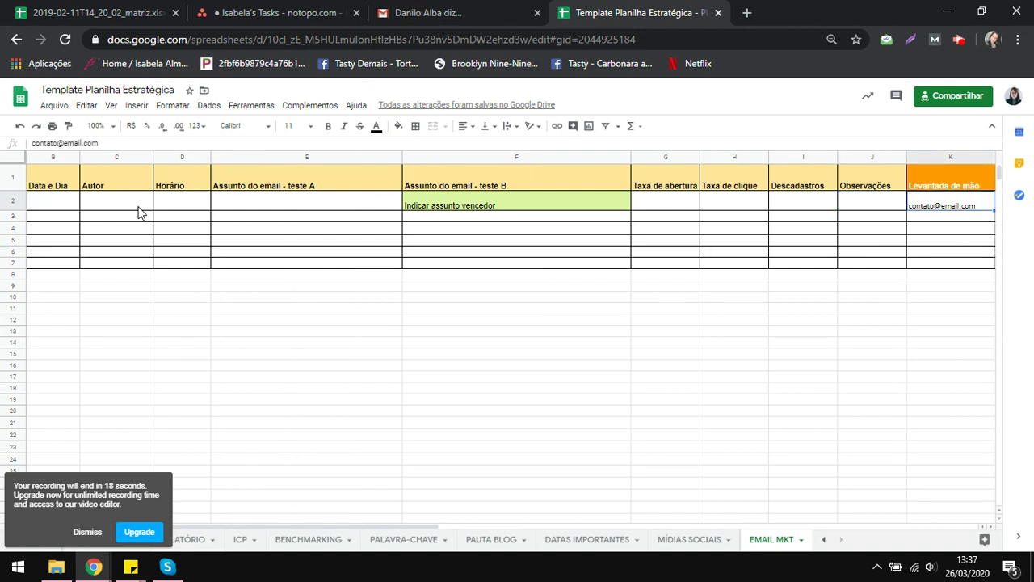
{"action": "key", "text": "Right"}
{"action": "key", "text": "Left"}
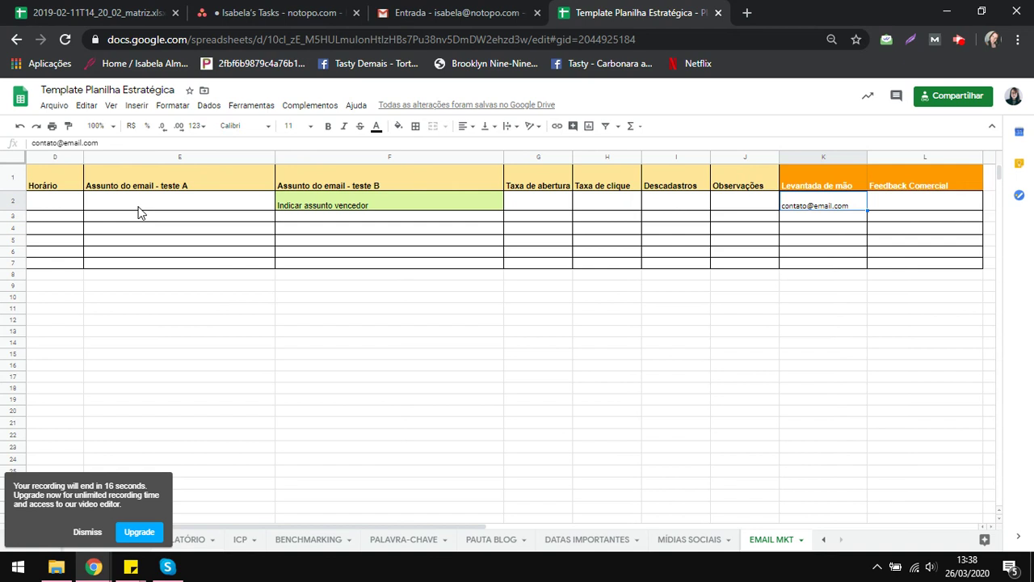
{"action": "key", "text": "Right"}
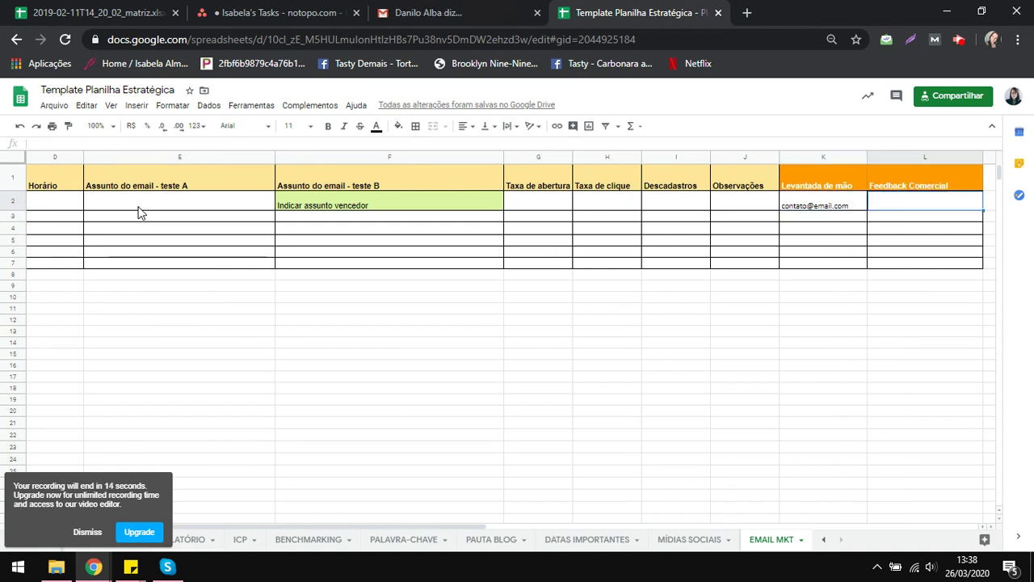
{"action": "left_click", "coordinate": [851, 204]}
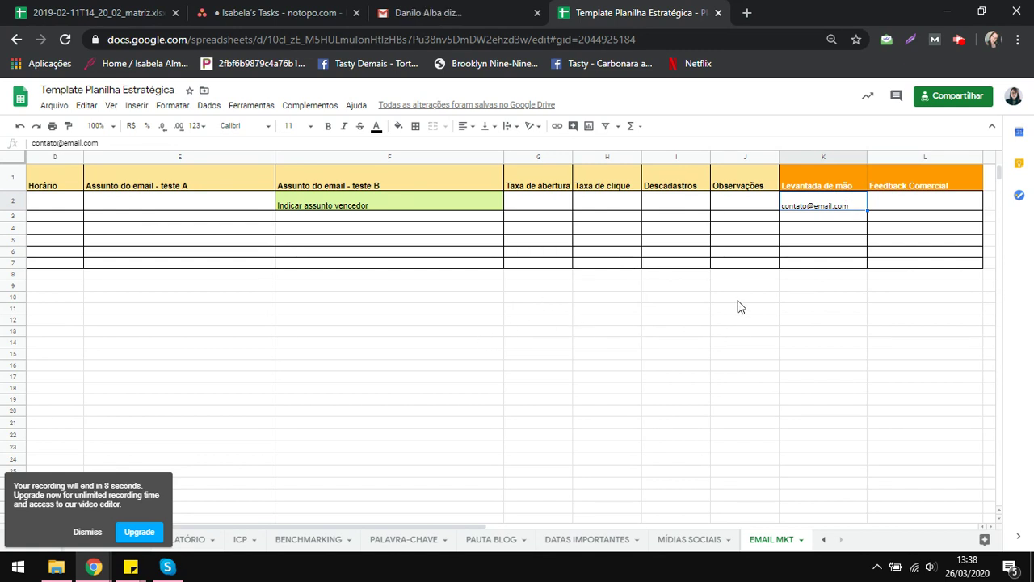
{"action": "left_click", "coordinate": [919, 278]}
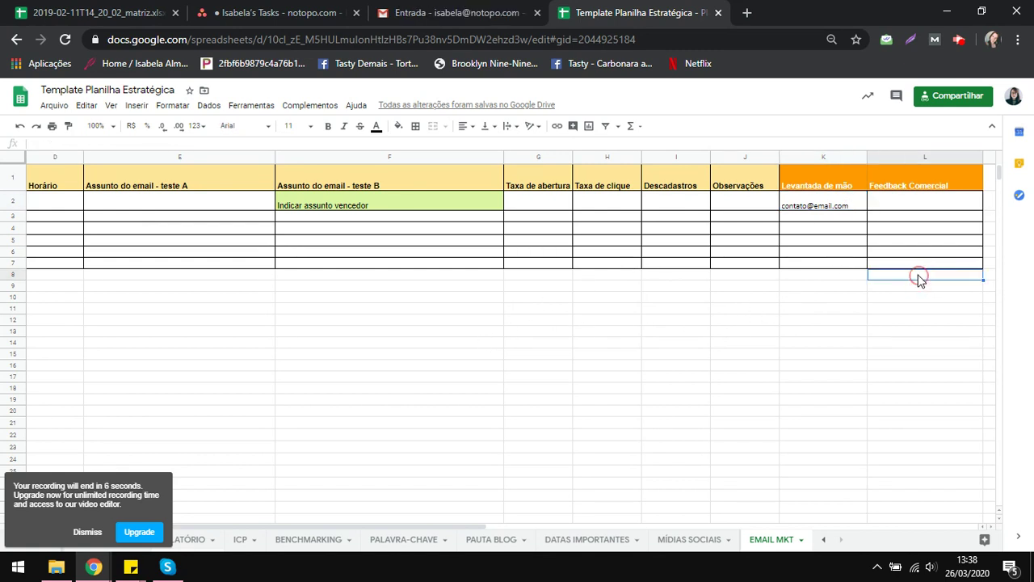
Step: Return along row 8 of the email plan to the Tema/Tipo column
{"action": "key", "text": "Left"}
{"action": "key", "text": "Left"}
{"action": "key", "text": "Left"}
{"action": "key", "text": "Left"}
{"action": "key", "text": "Left"}
{"action": "key", "text": "Left"}
{"action": "key", "text": "Left"}
{"action": "key", "text": "Left"}
{"action": "key", "text": "Left"}
{"action": "key", "text": "Left"}
{"action": "key", "text": "Left"}
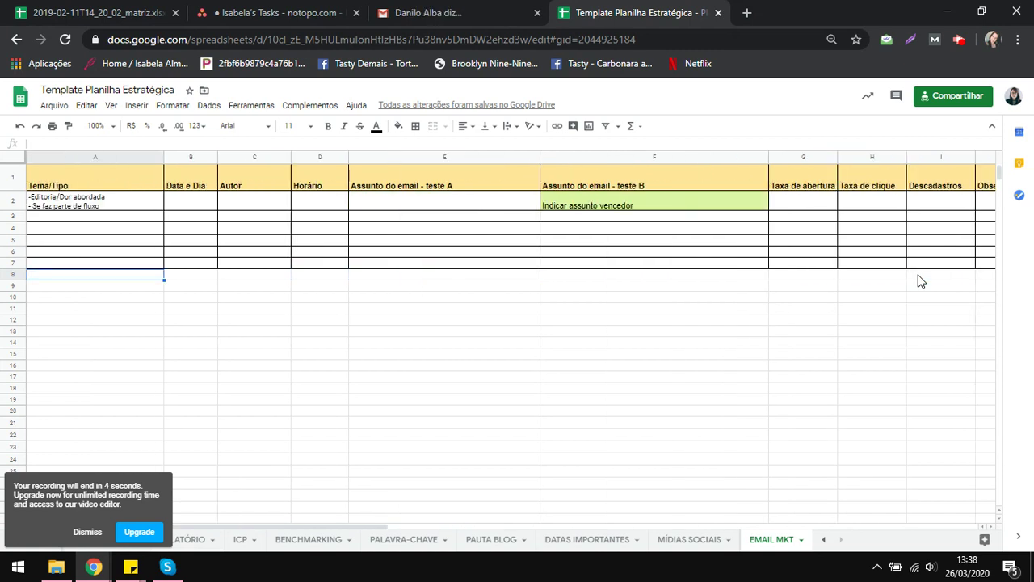